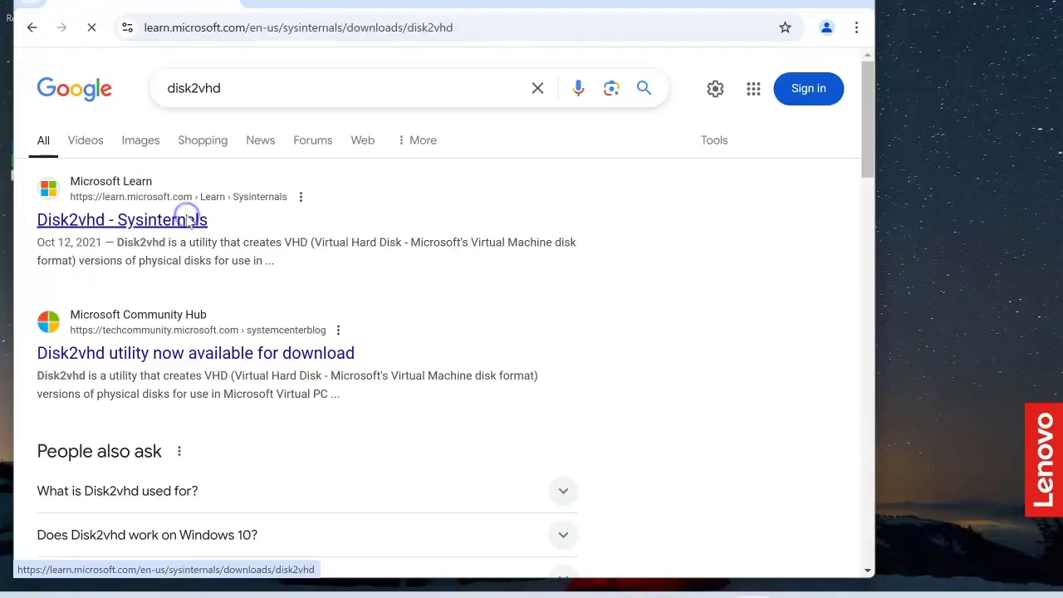
# Open the Disk2vhd page on Microsoft Learn from the search results and download Disk2vhd
pyautogui.click(185, 214)
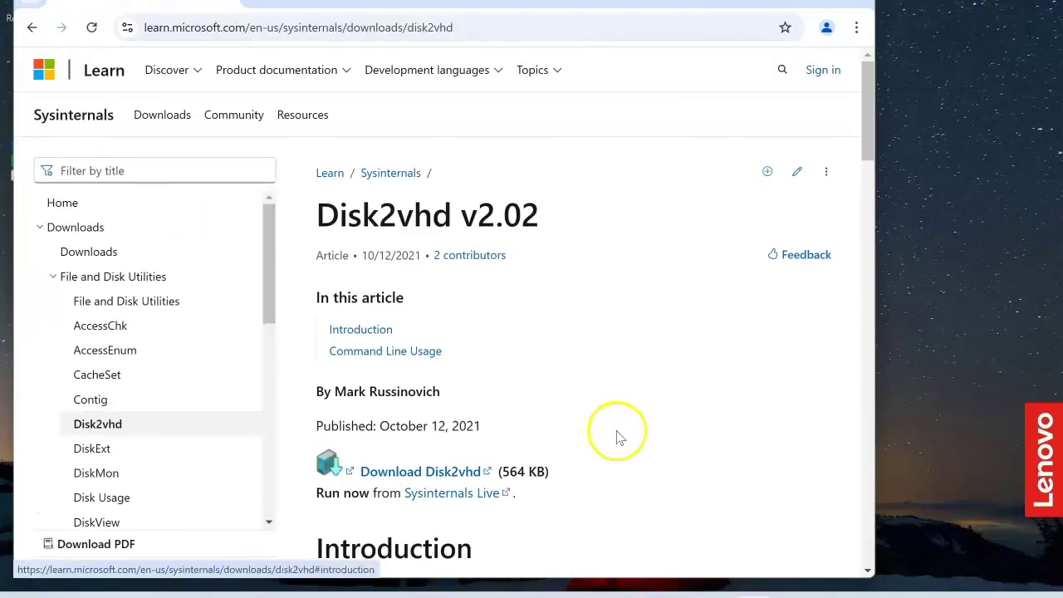
pyautogui.scroll(-2, 617, 437)
pyautogui.click(452, 336)
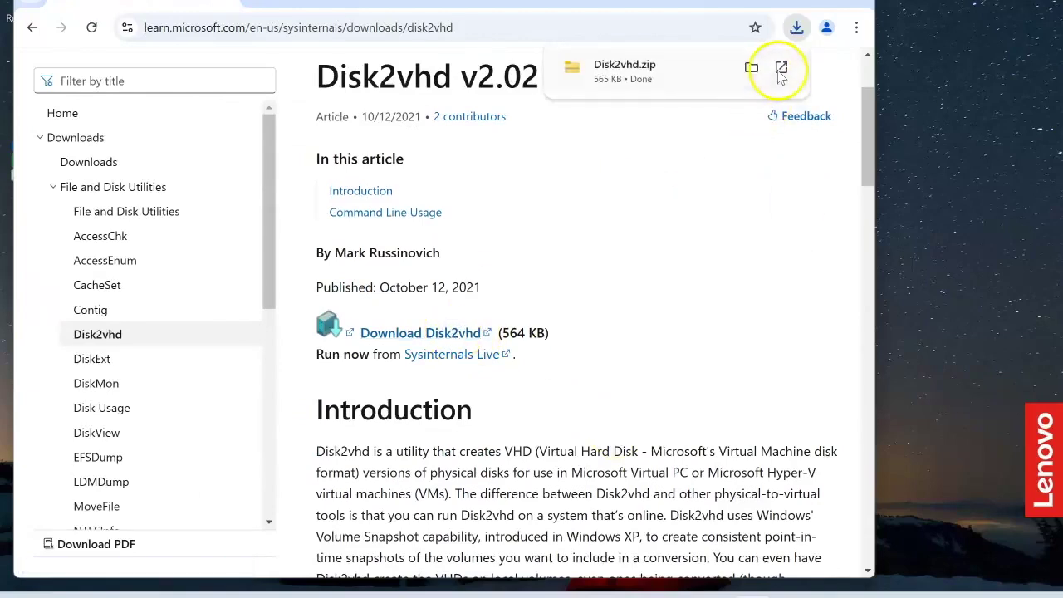
# Move the downloaded Disk2vhd.zip from the Downloads folder to the desktop and close the Downloads and browser windows
pyautogui.click(751, 67)
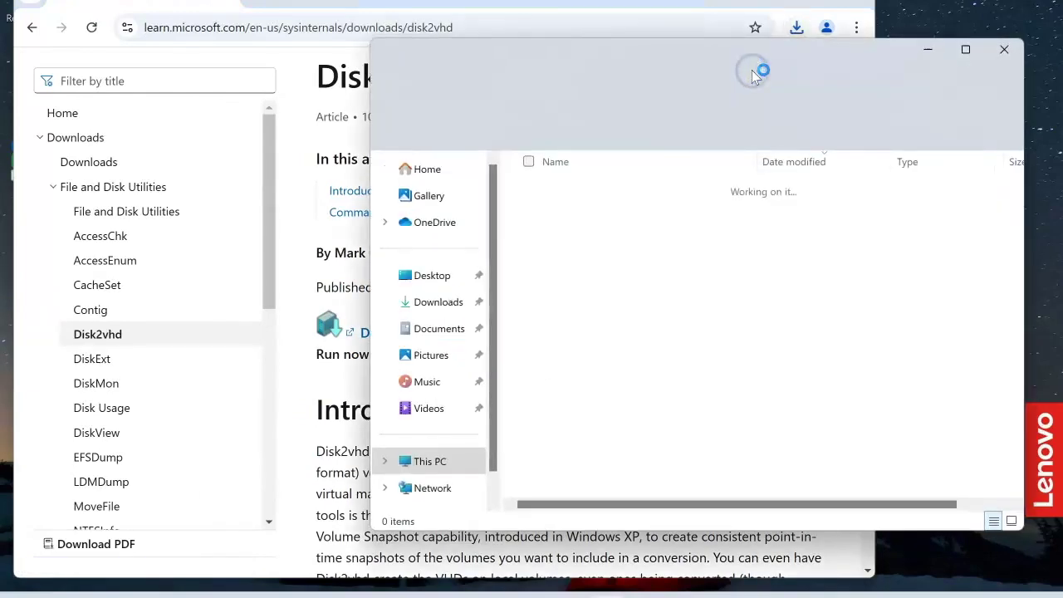
pyautogui.moveTo(558, 208); pyautogui.dragTo(448, 275)
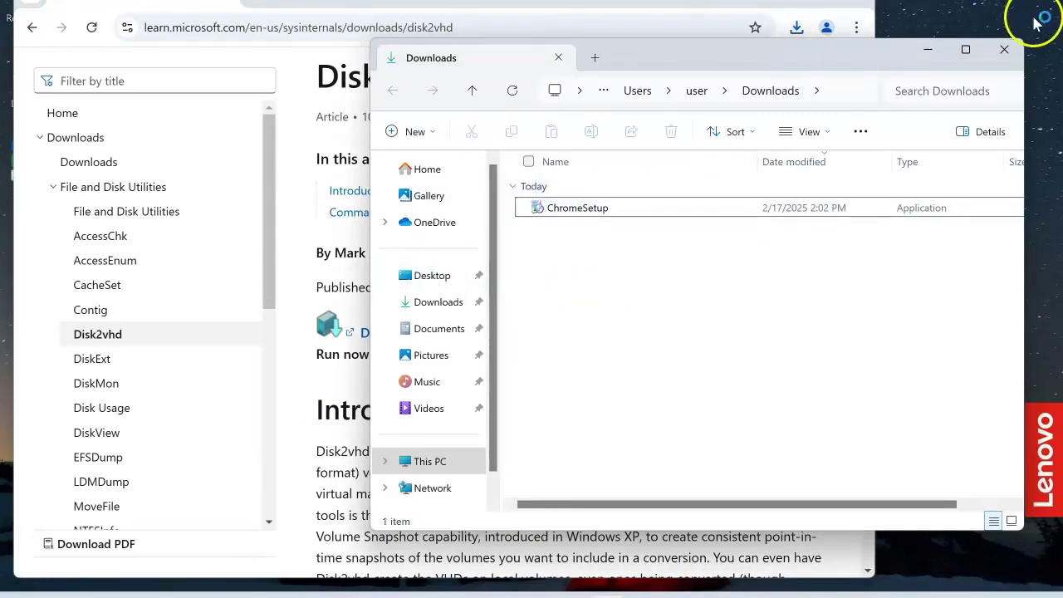
pyautogui.click(1005, 50)
pyautogui.click(859, 4)
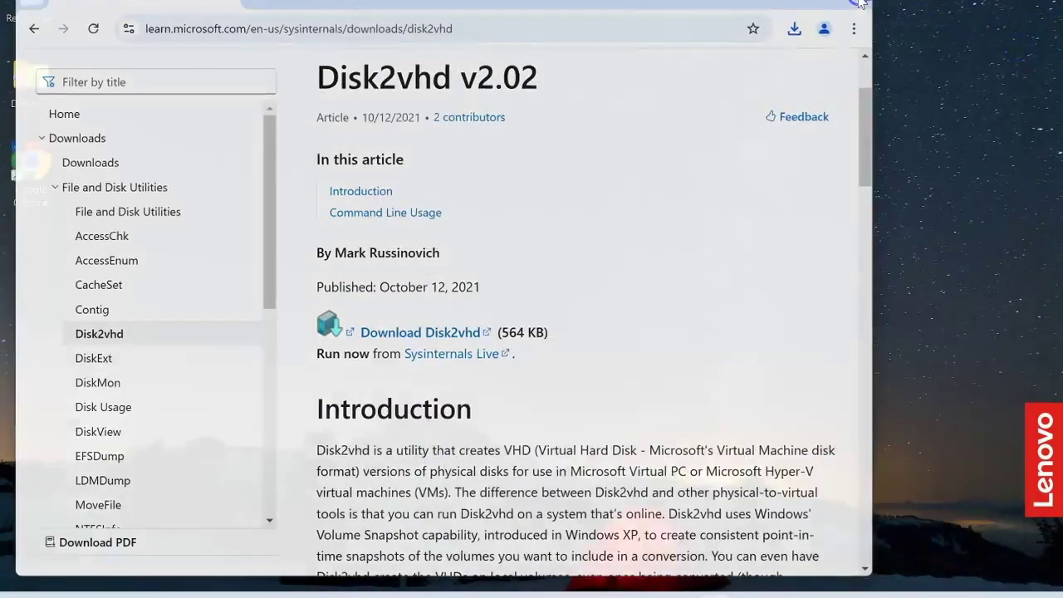
# Extract the Disk2vhd zip archive to C:\Users\user\Desktop\Disk2vhd and close the extracted folder's window
pyautogui.rightClick(43, 93)
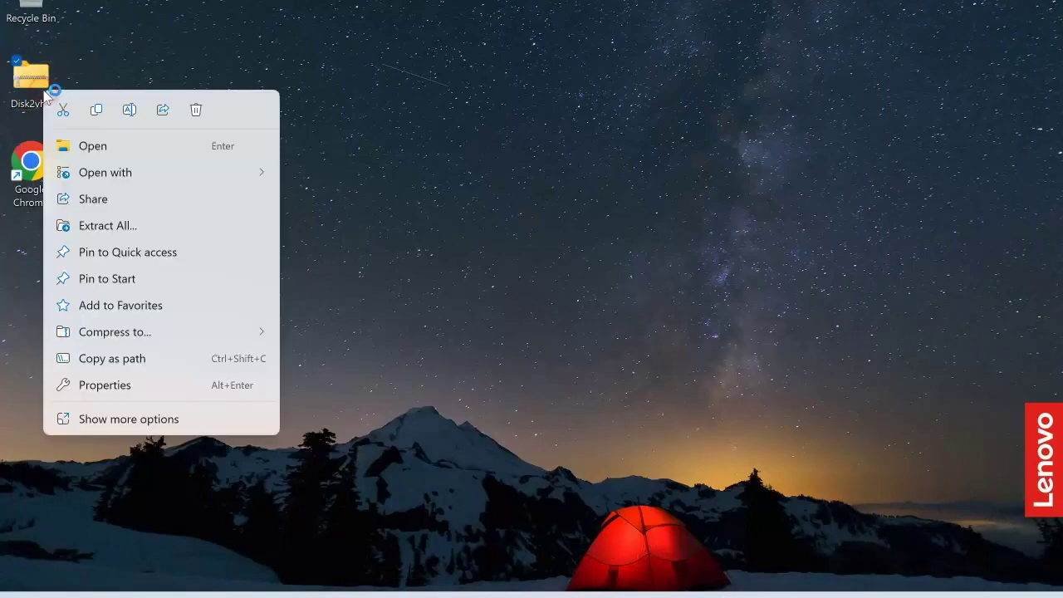
pyautogui.click(121, 226)
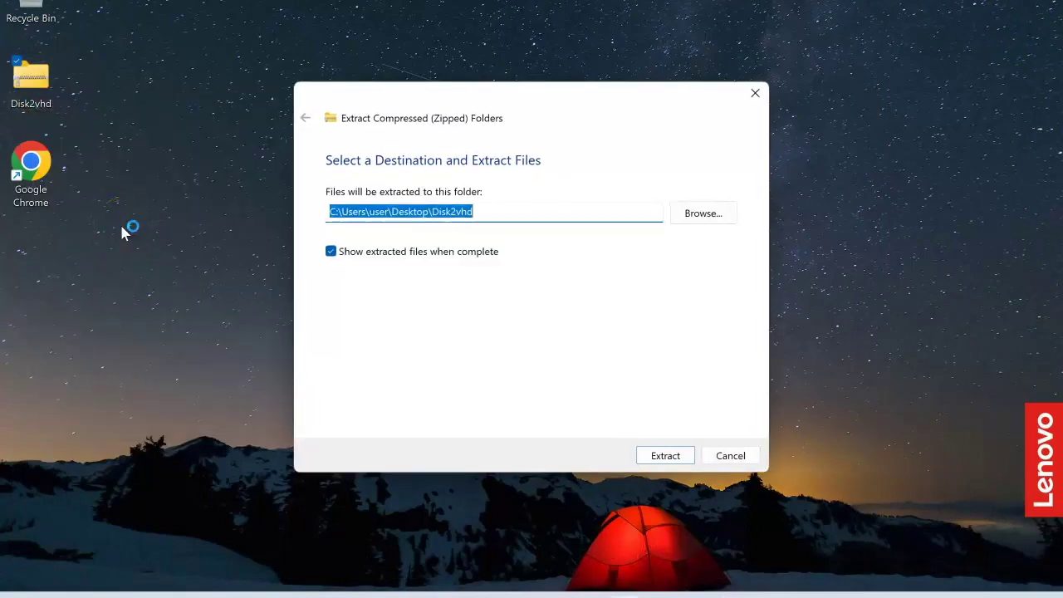
pyautogui.click(674, 456)
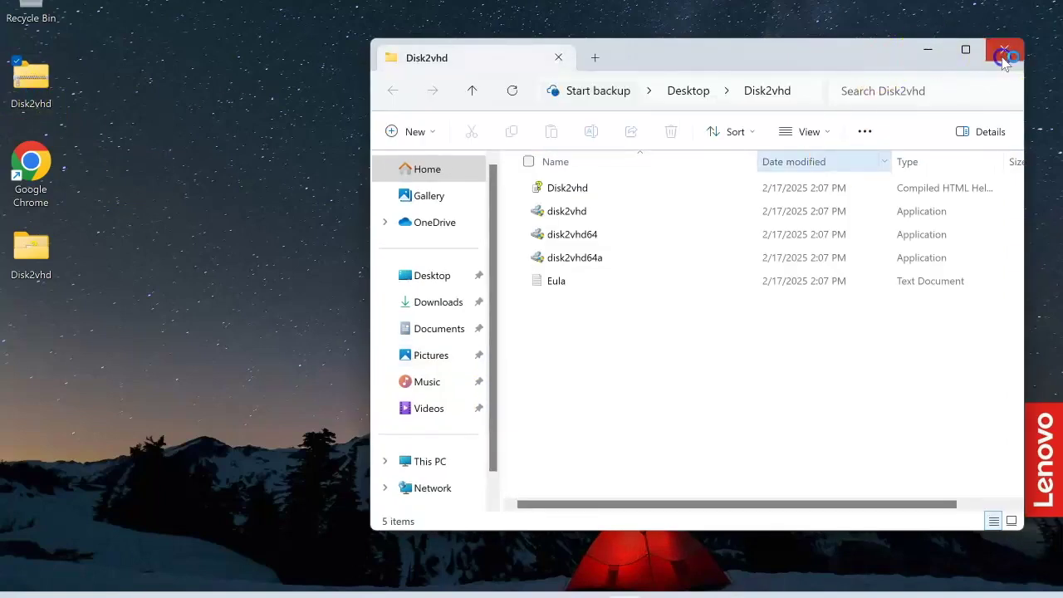
pyautogui.click(1003, 53)
# Put the Disk2vhd zip archive in the Recycle Bin and empty the bin to delete it permanently
pyautogui.moveTo(31, 77); pyautogui.dragTo(39, 12)
pyautogui.rightClick(39, 12)
pyautogui.click(119, 88)
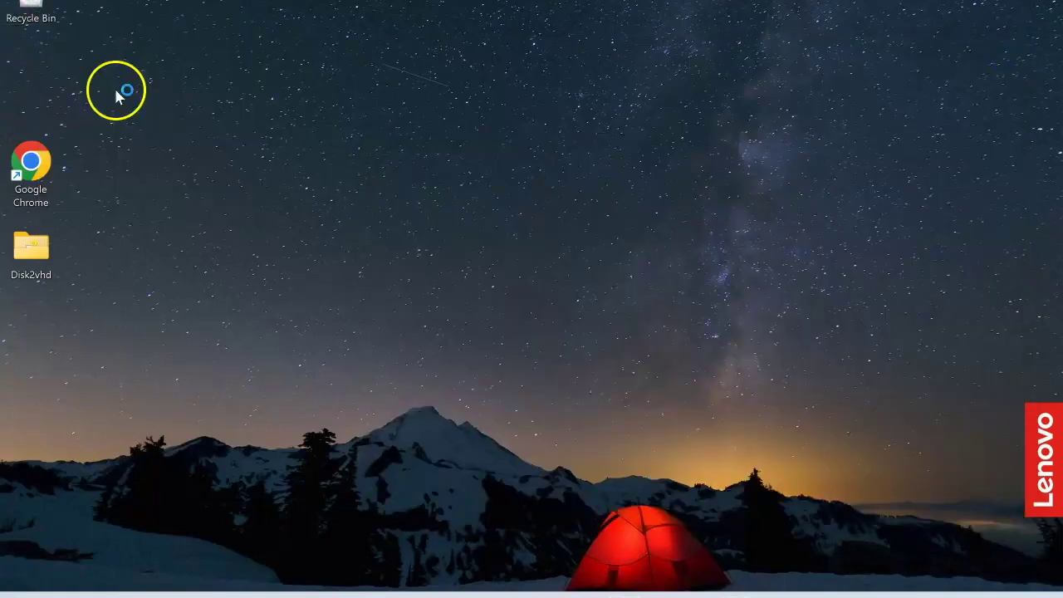
pyautogui.click(595, 340)
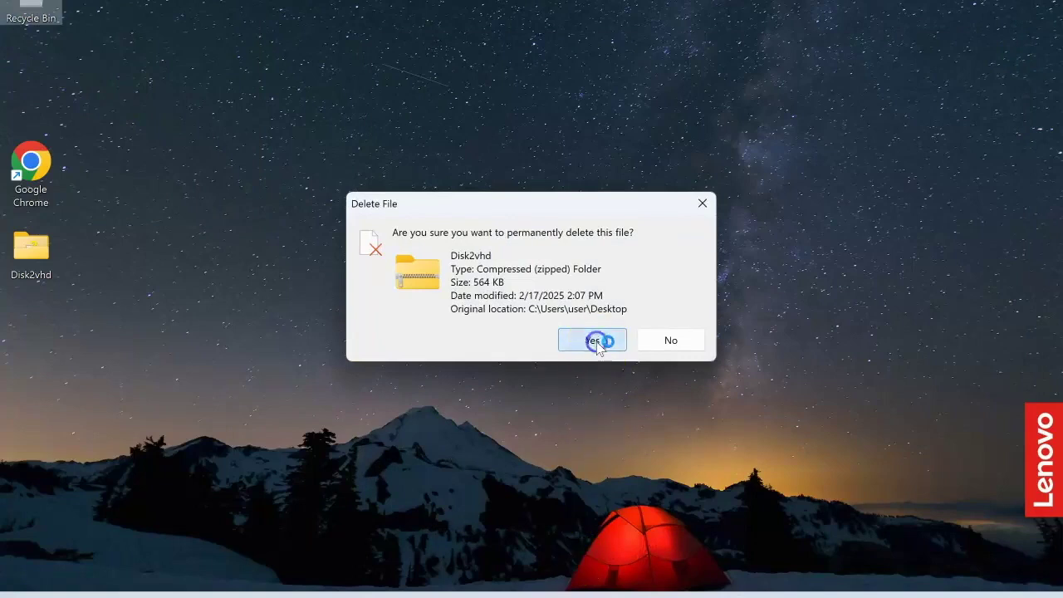
# Search Windows for cmd, open Command Prompt as administrator and run a chkdsk check of the disk
pyautogui.click(332, 587)
pyautogui.click(333, 591)
pyautogui.click(332, 595)
pyautogui.write('cmd')
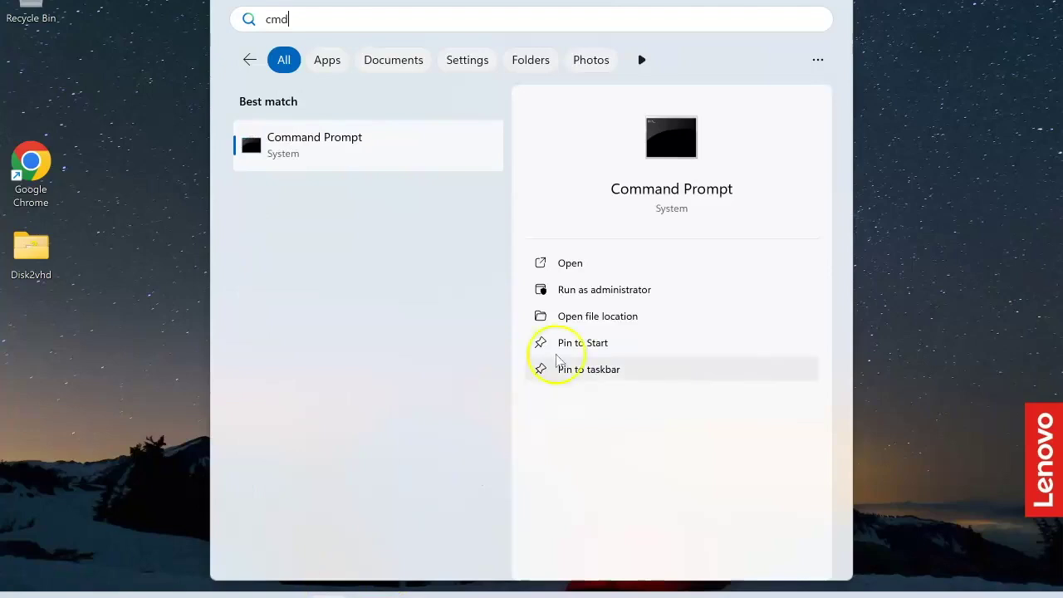
pyautogui.click(644, 289)
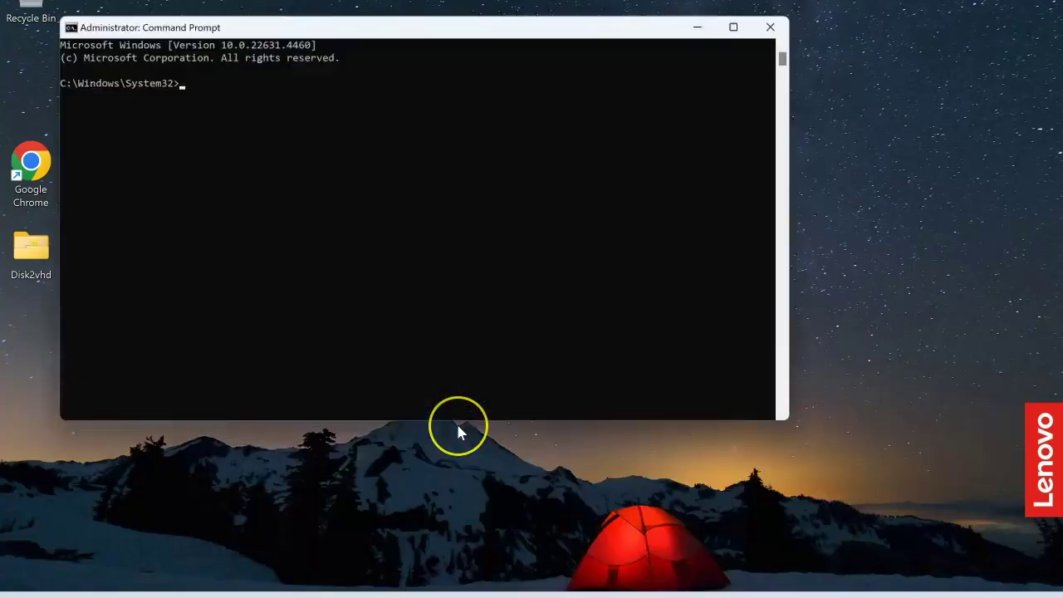
pyautogui.write('c')
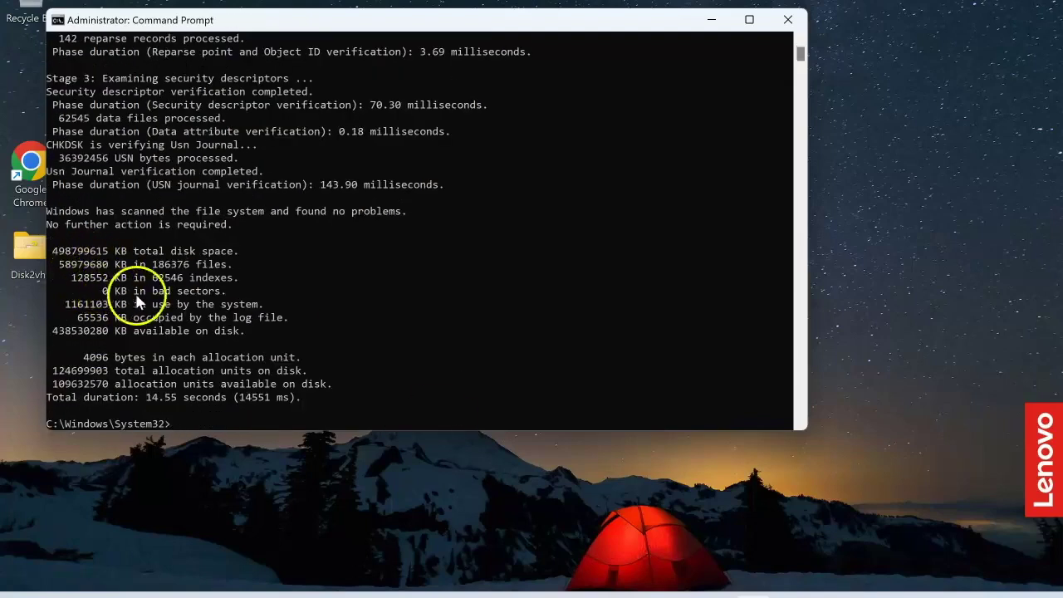
# Clear the console with cls and run sfc /scannow to check the system files
pyautogui.write('cls')
pyautogui.press('Return')
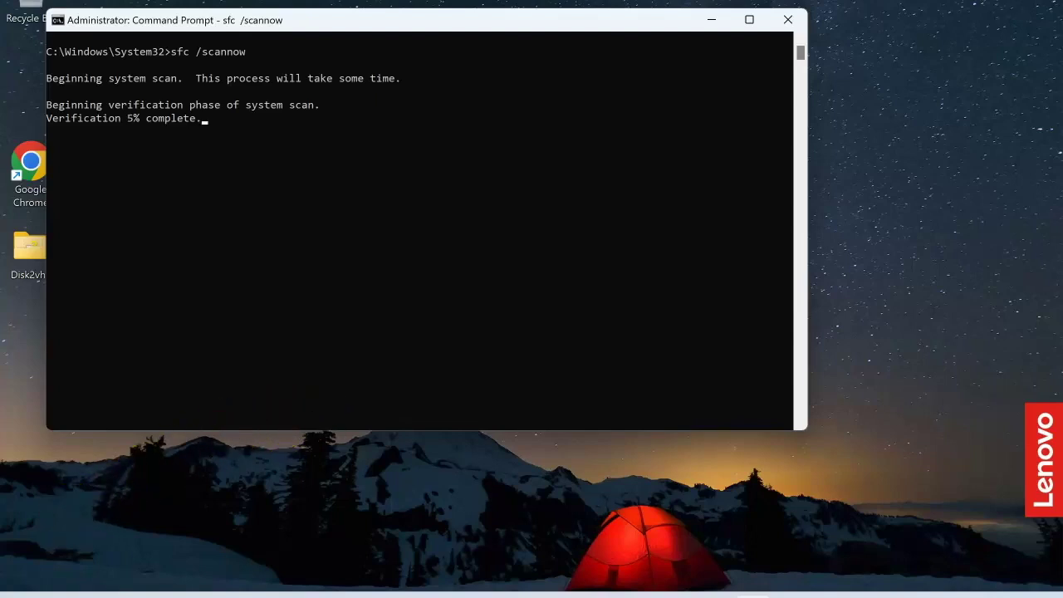
pyautogui.click(82, 549)
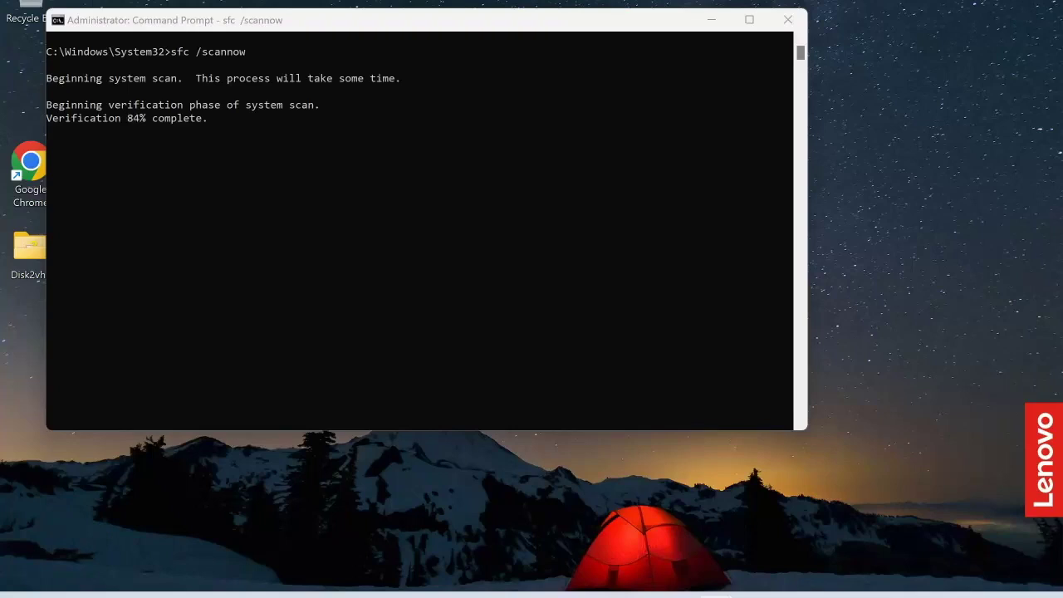
pyautogui.click(92, 547)
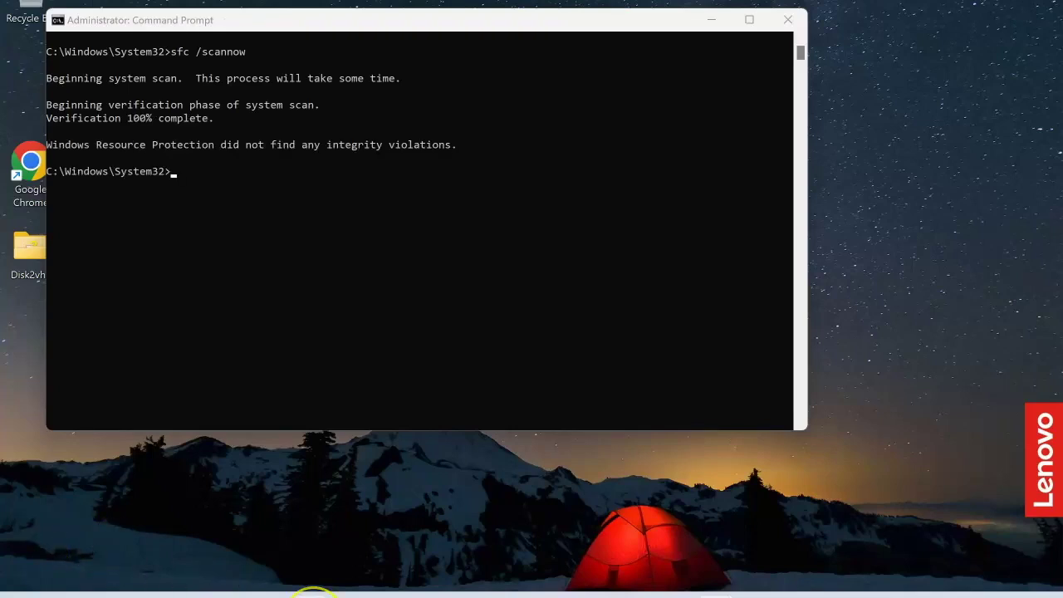
# Examine the partitions of Disk 0 in Disk Management, then close it and the Command Prompt
pyautogui.rightClick(311, 595)
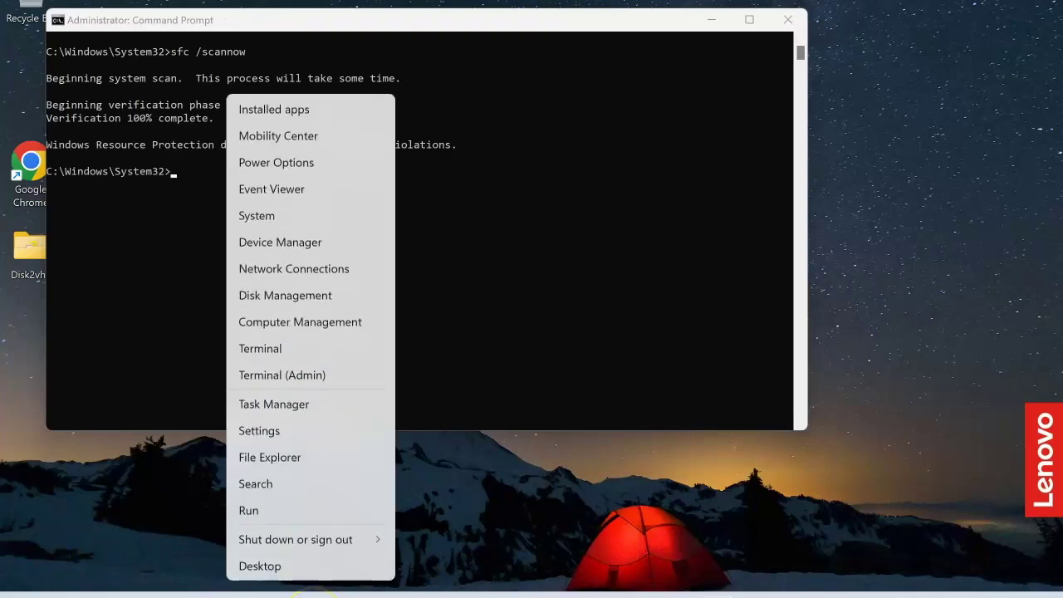
pyautogui.click(284, 297)
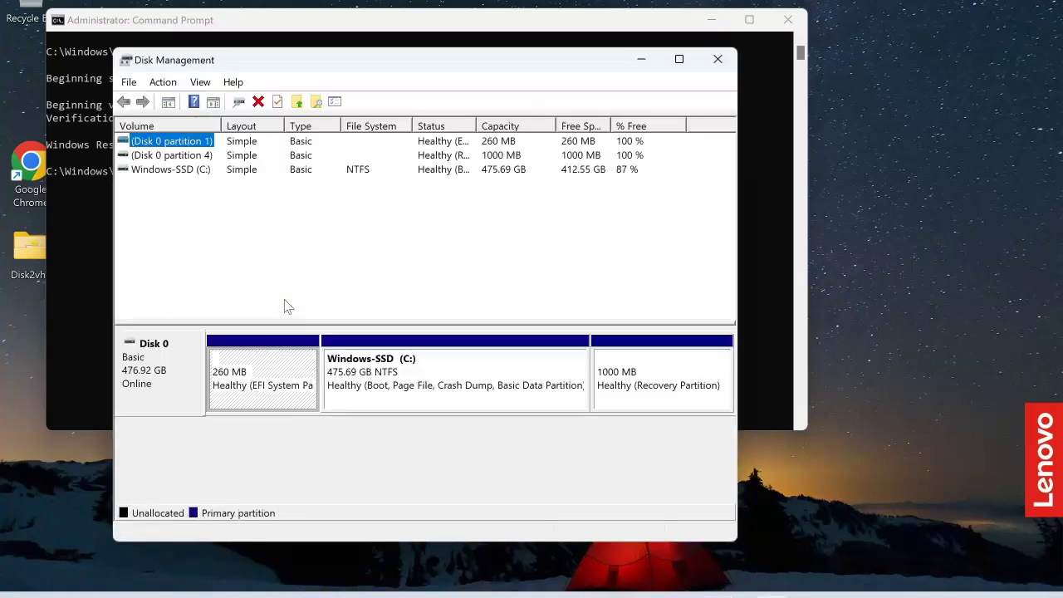
pyautogui.click(425, 392)
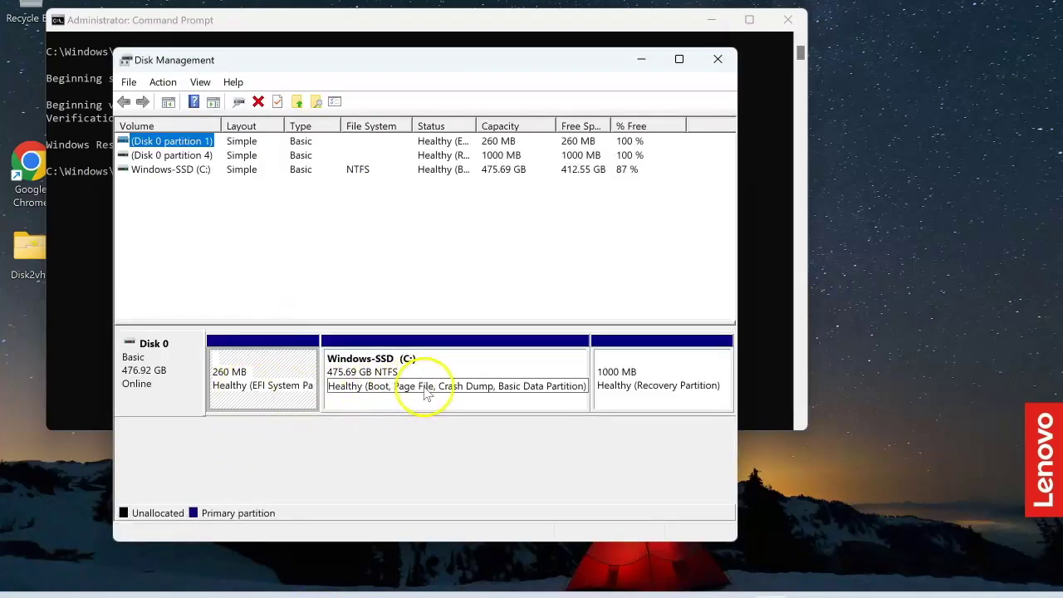
pyautogui.click(719, 125)
pyautogui.click(718, 60)
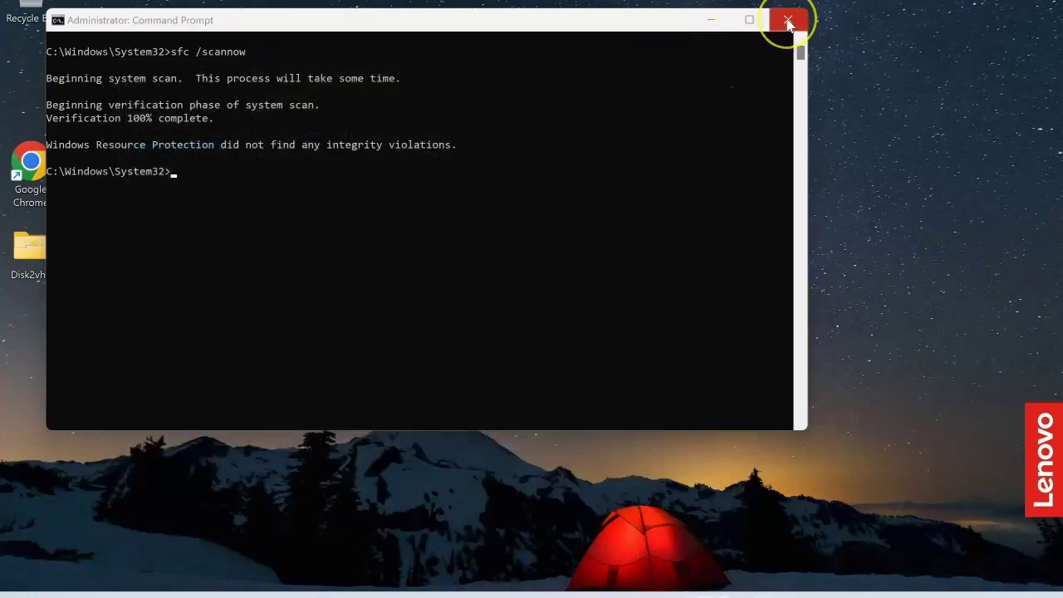
pyautogui.click(787, 20)
# Launch disk2vhd64 from the Disk2vhd folder on the desktop and accept its license agreement
pyautogui.doubleClick(32, 245)
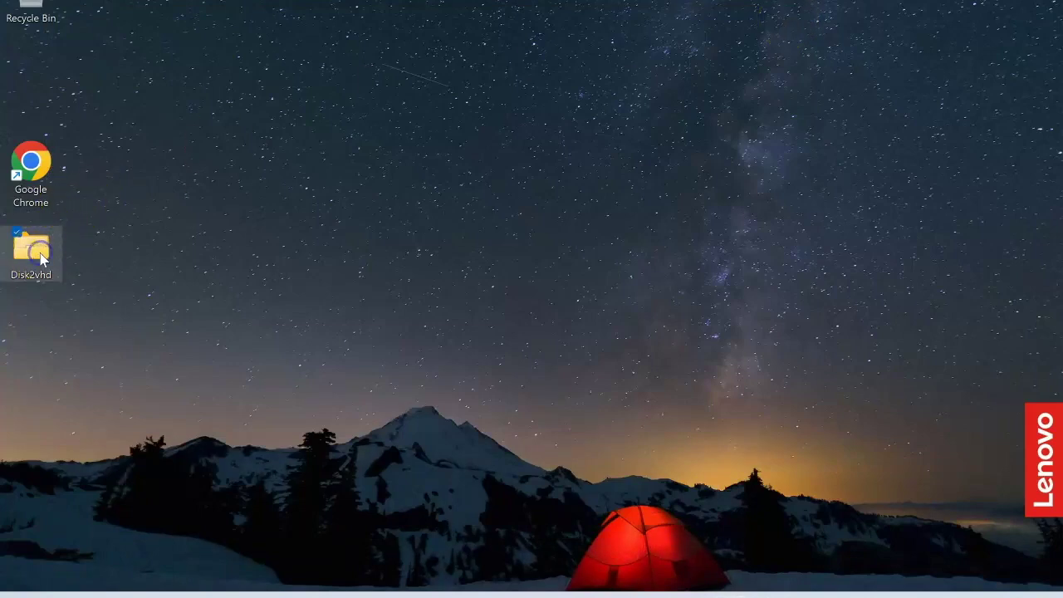
pyautogui.click(577, 258)
pyautogui.click(581, 237)
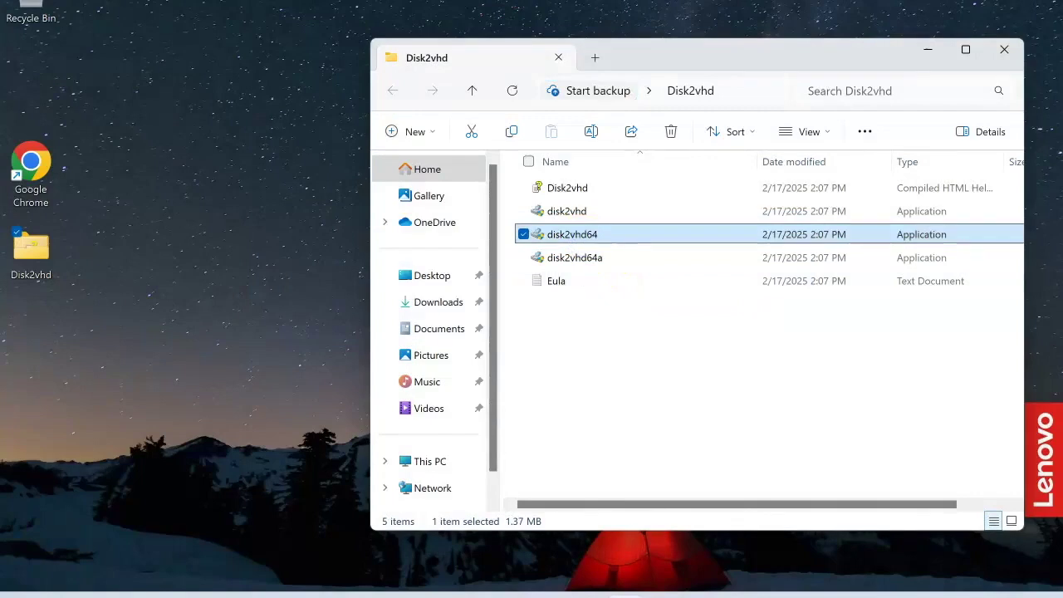
pyautogui.press('Return')
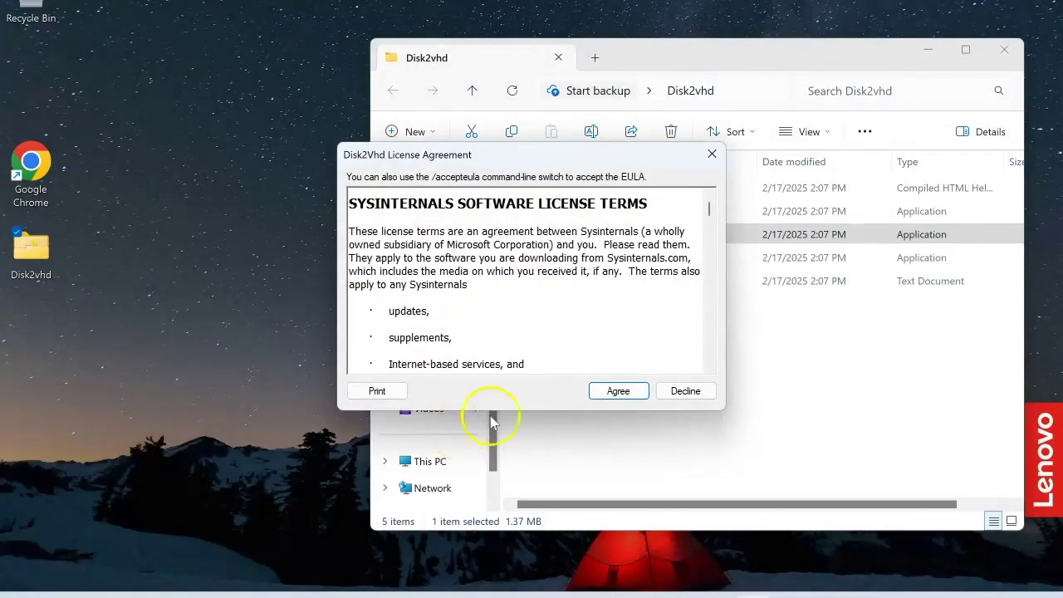
pyautogui.click(622, 392)
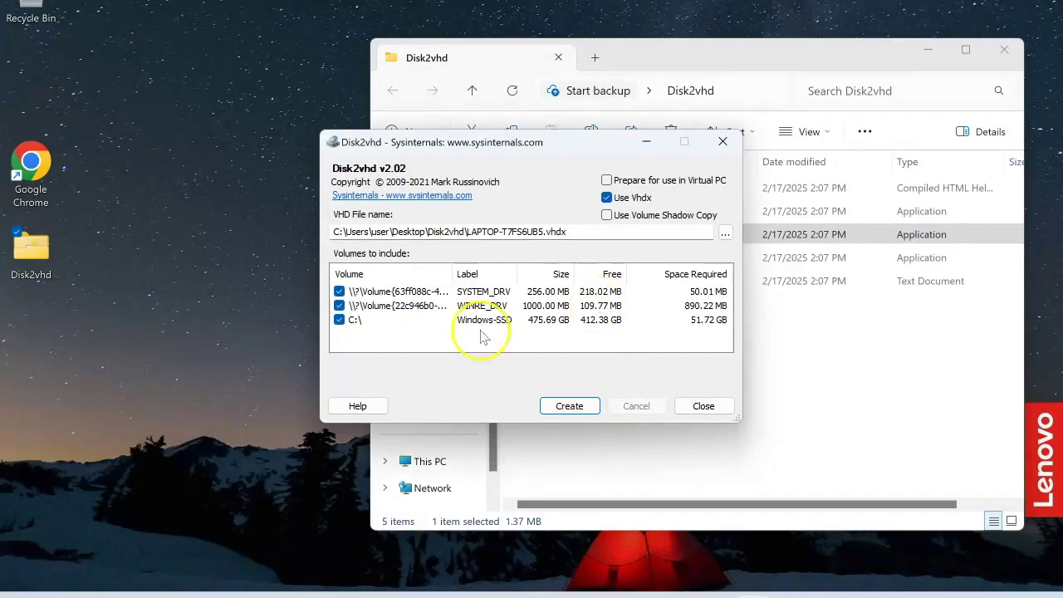
# Compare the volumes listed in Disk2vhd with the Disk 0 partitions in Disk Management, then close Disk Management
pyautogui.rightClick(318, 595)
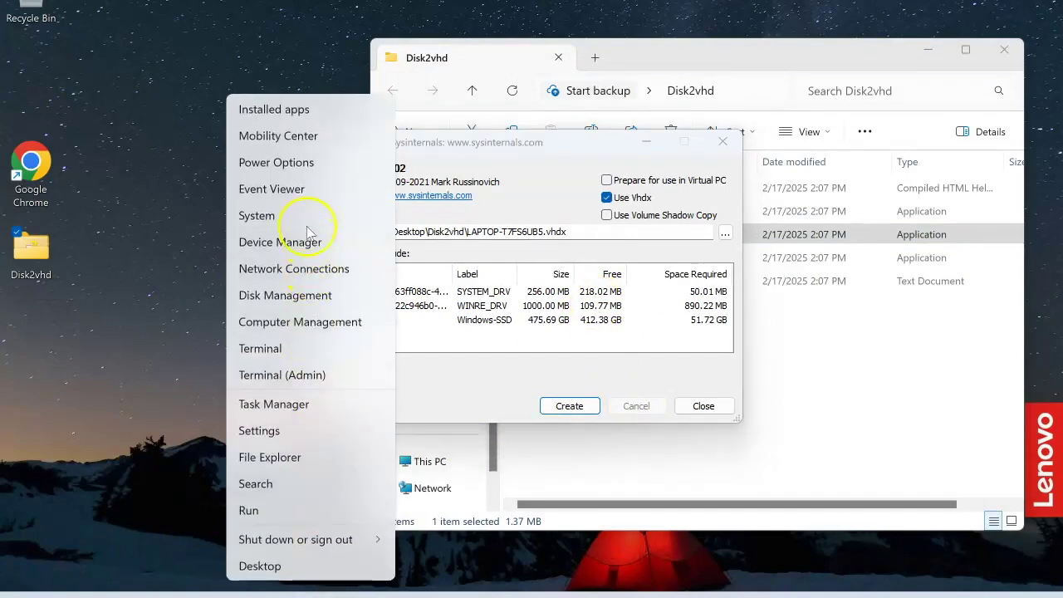
pyautogui.click(296, 295)
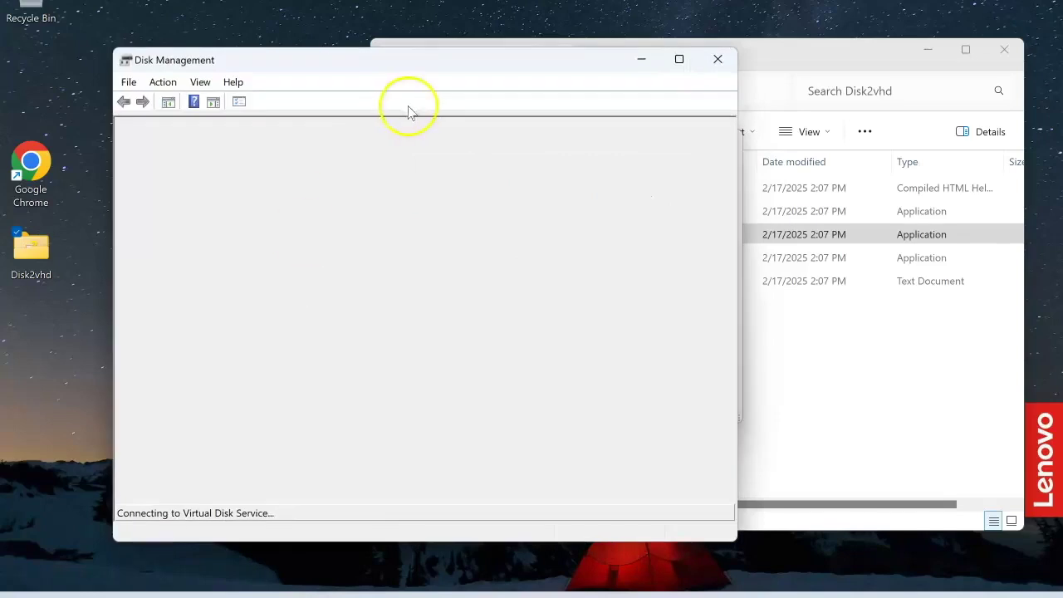
pyautogui.moveTo(409, 75); pyautogui.dragTo(754, 75)
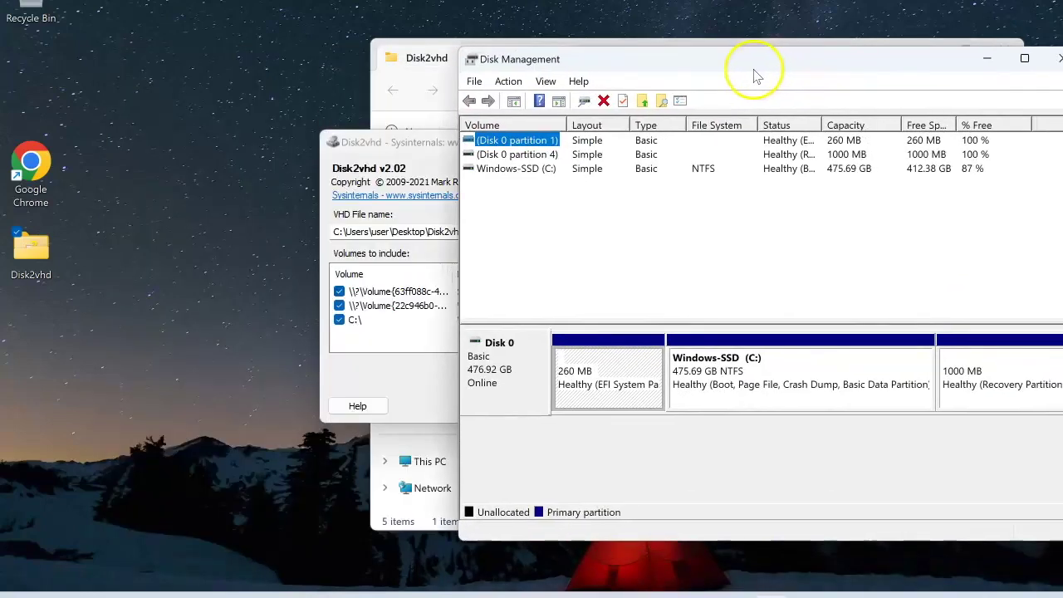
pyautogui.moveTo(408, 142); pyautogui.dragTo(106, 112)
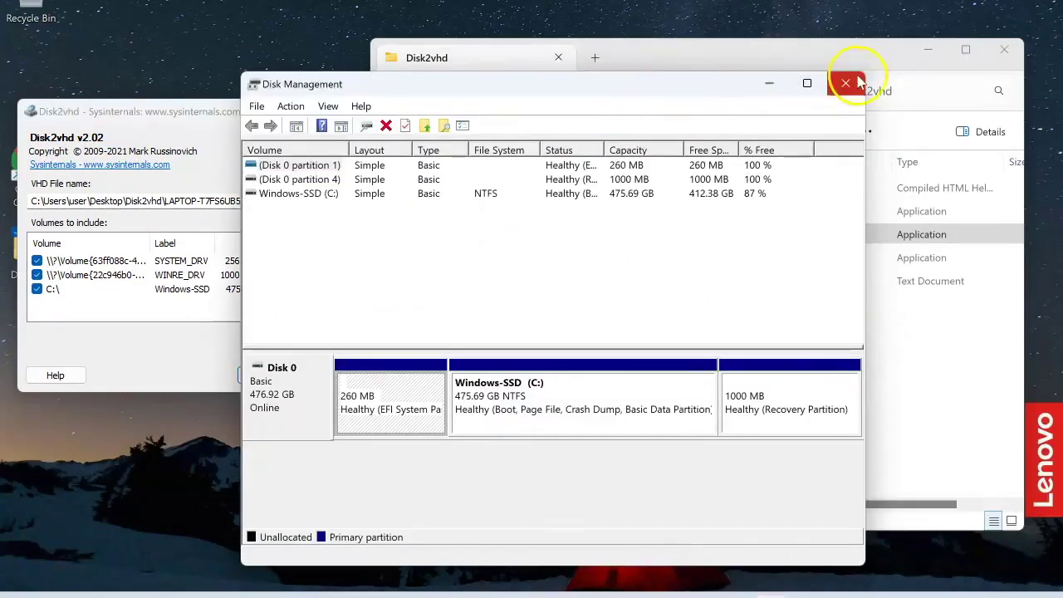
pyautogui.click(845, 83)
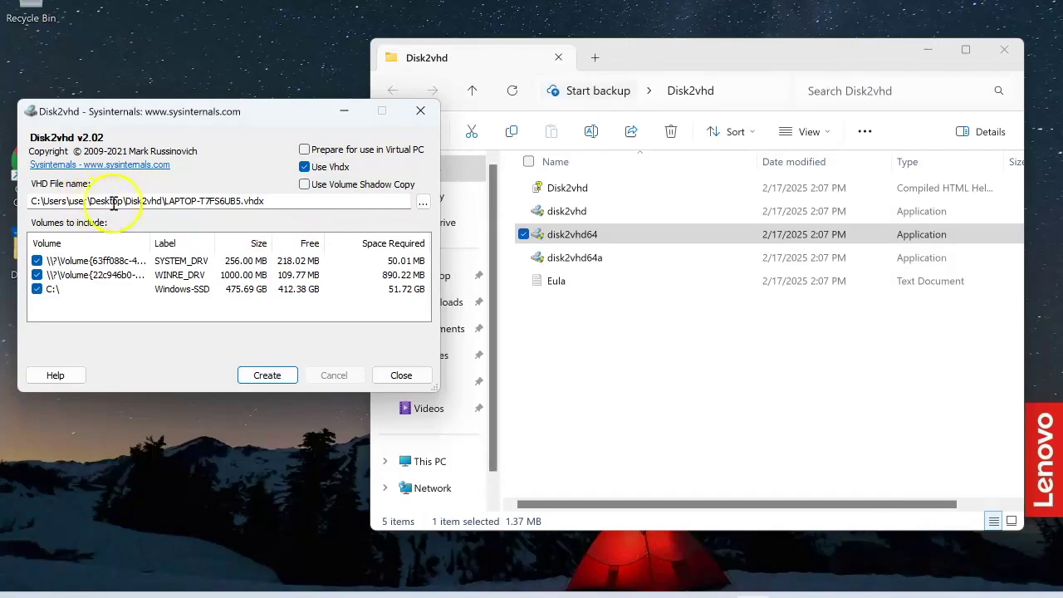
# Set the output file to LAPTOP-T7FS6UB5 in C:\TEMP as type VHDX and create the image from all listed volumes
pyautogui.click(423, 201)
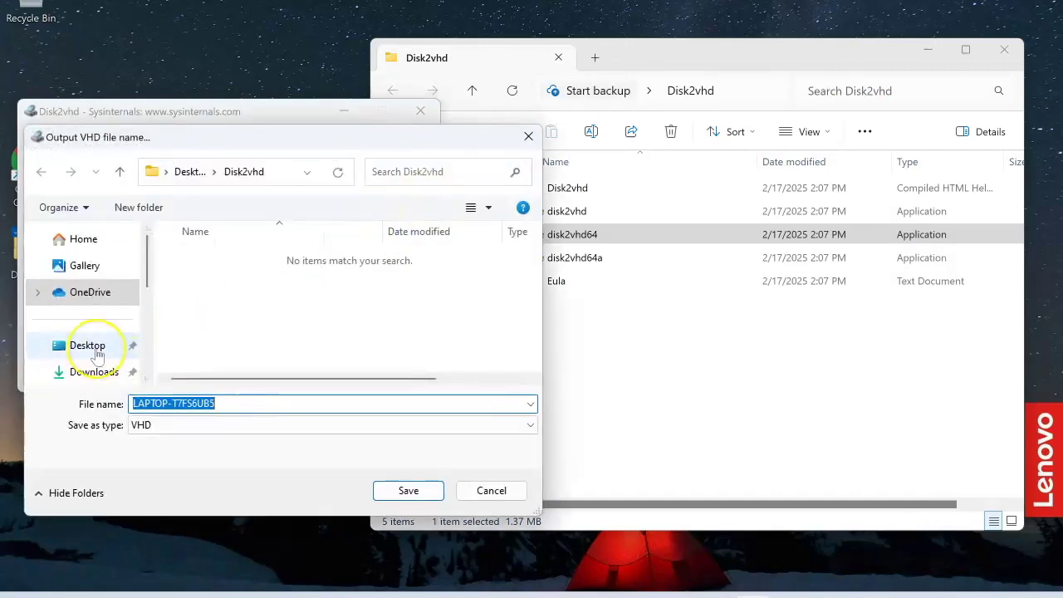
pyautogui.scroll(-3, 97, 355)
pyautogui.click(93, 366)
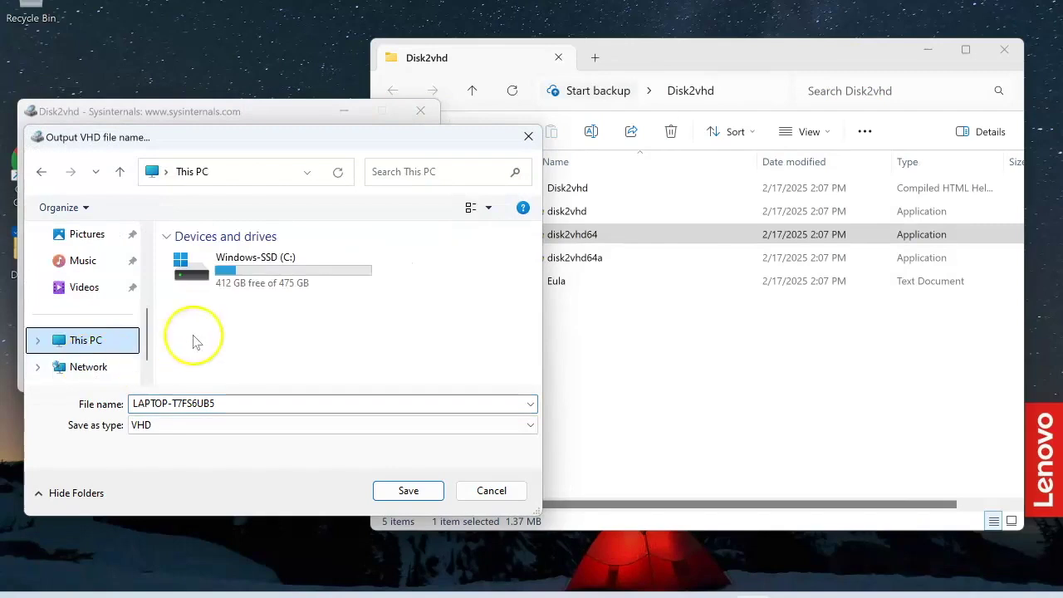
pyautogui.doubleClick(254, 273)
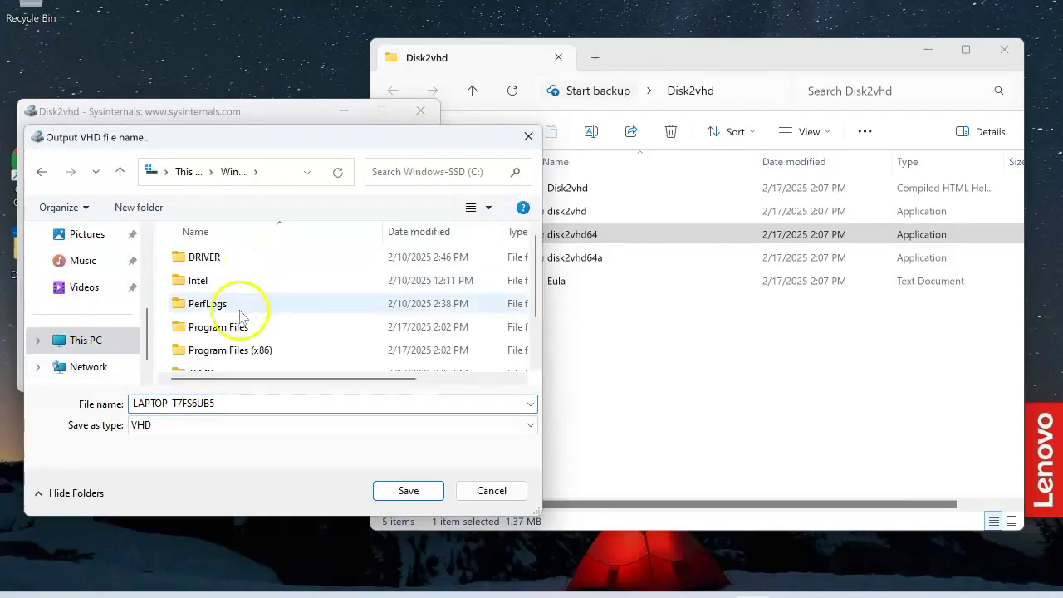
pyautogui.scroll(-1, 245, 307)
pyautogui.doubleClick(214, 316)
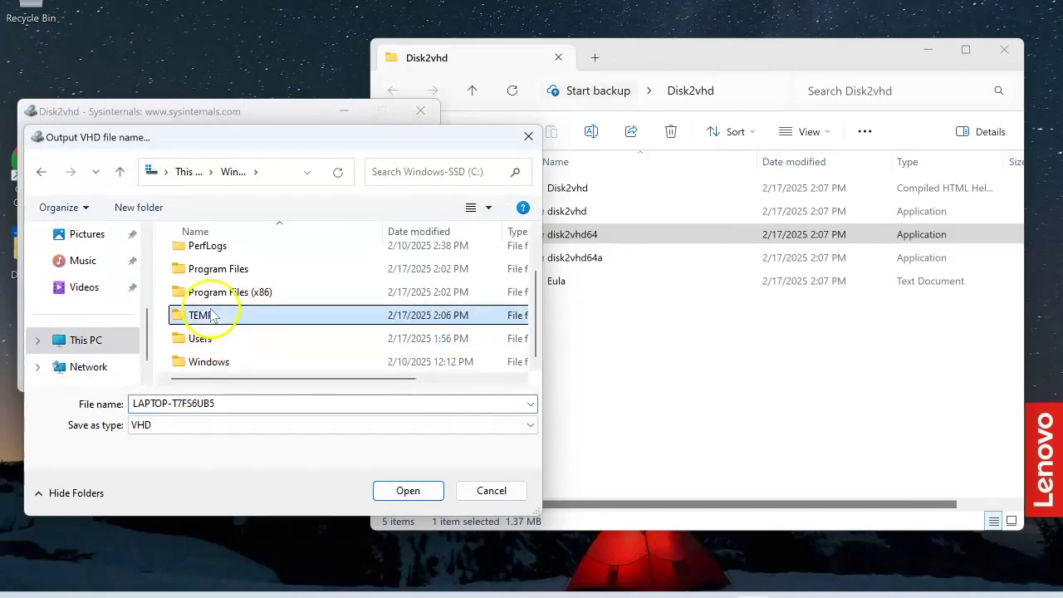
pyautogui.click(171, 427)
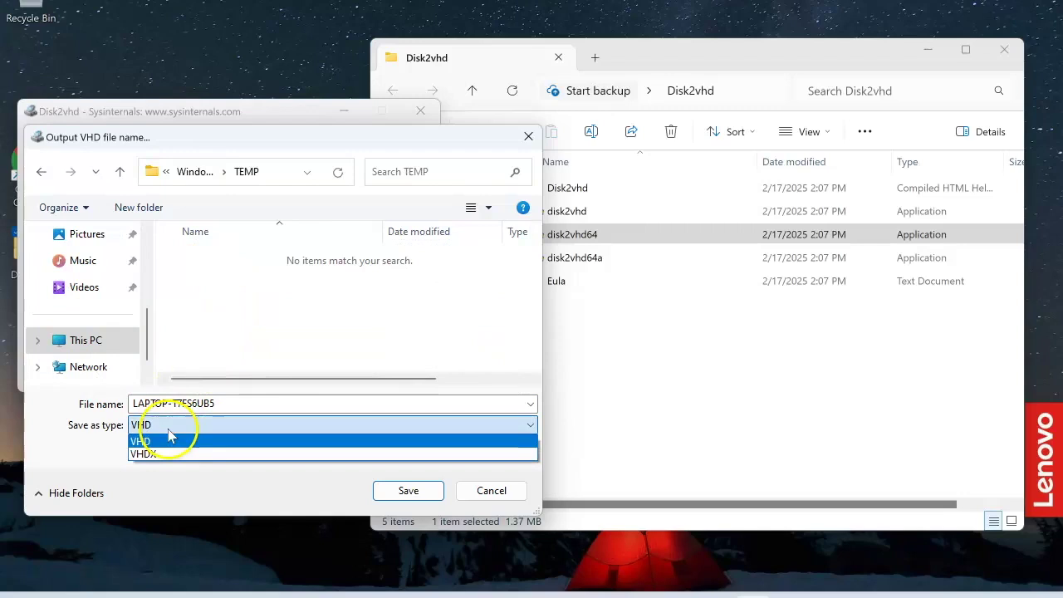
pyautogui.click(165, 455)
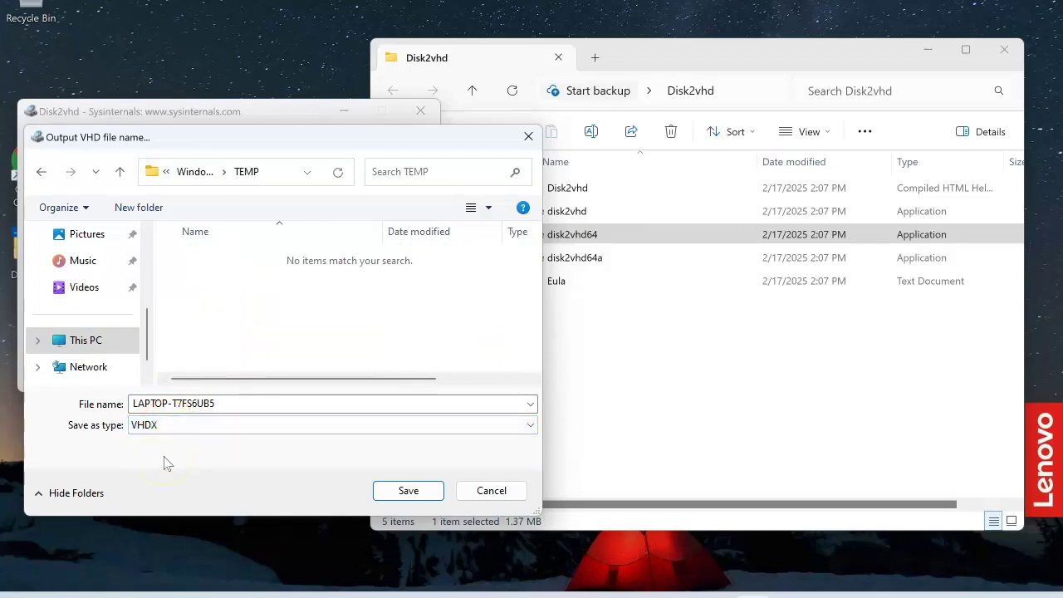
pyautogui.click(233, 404)
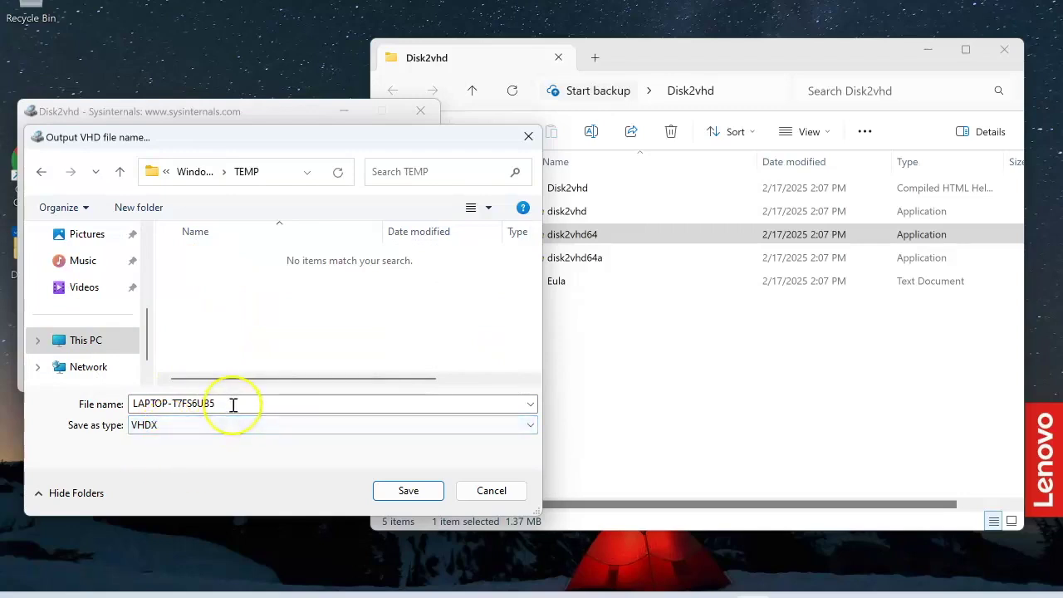
pyautogui.click(406, 491)
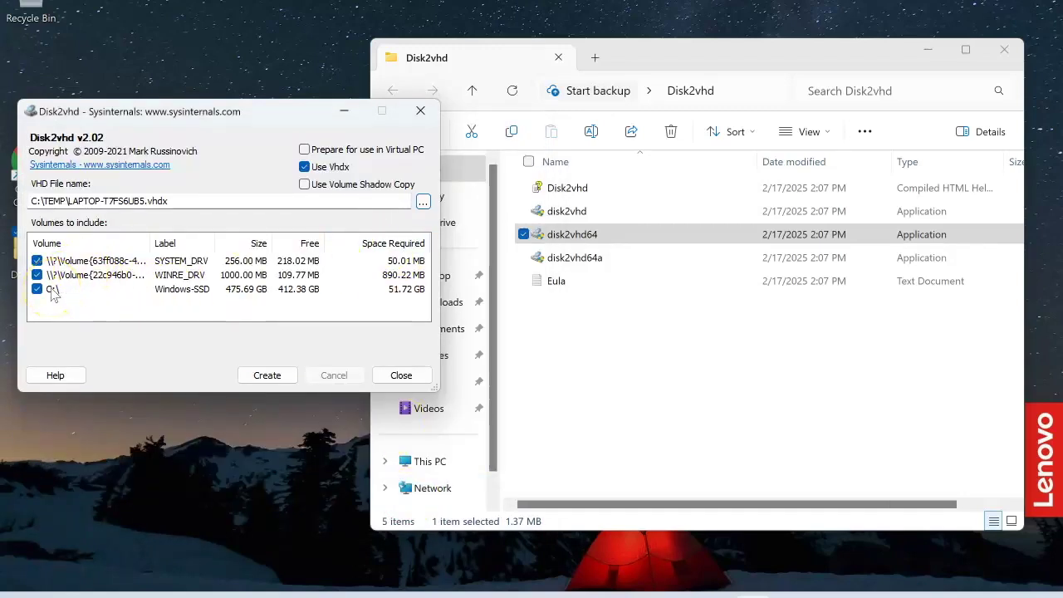
pyautogui.click(273, 376)
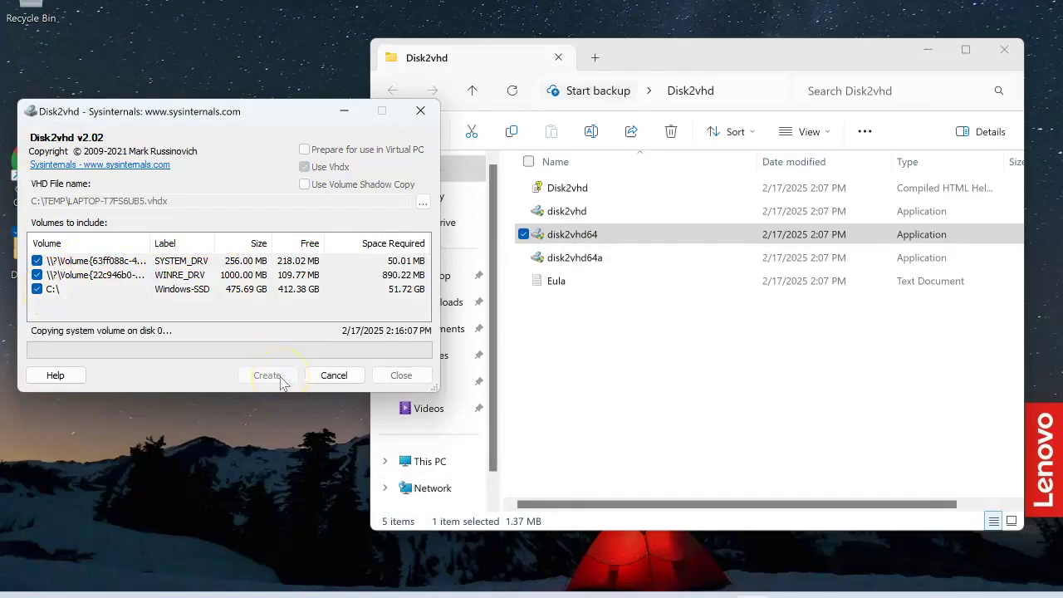
# Open C:\Temp in File Explorer, narrow the Name column, and refresh to check the size of the new disk image
pyautogui.click(752, 96)
pyautogui.write('c')
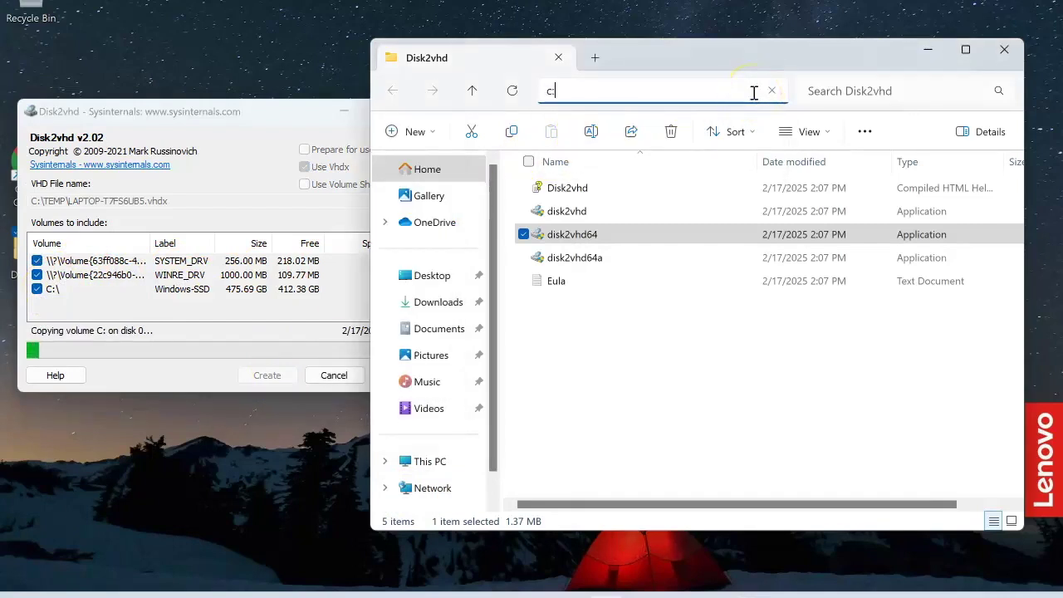
pyautogui.write(':\\Temp')
pyautogui.press('Return')
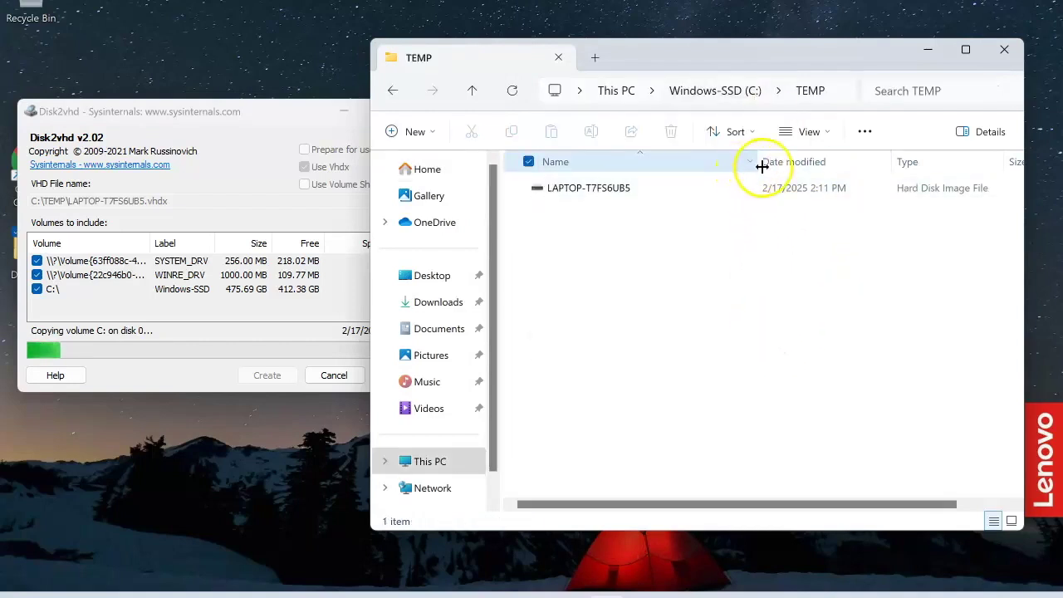
pyautogui.moveTo(757, 162); pyautogui.dragTo(636, 162)
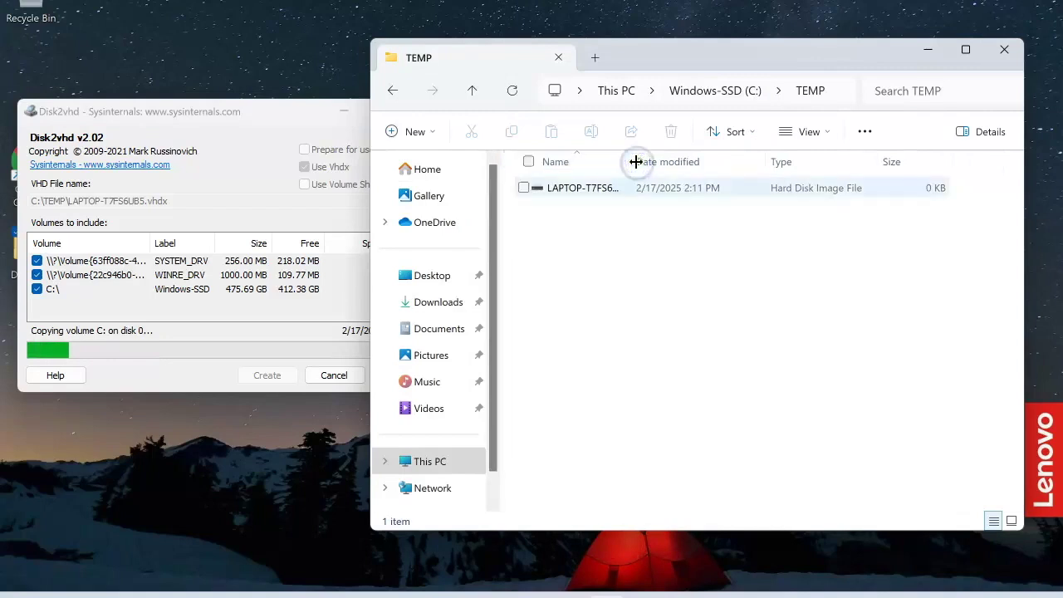
pyautogui.click(515, 101)
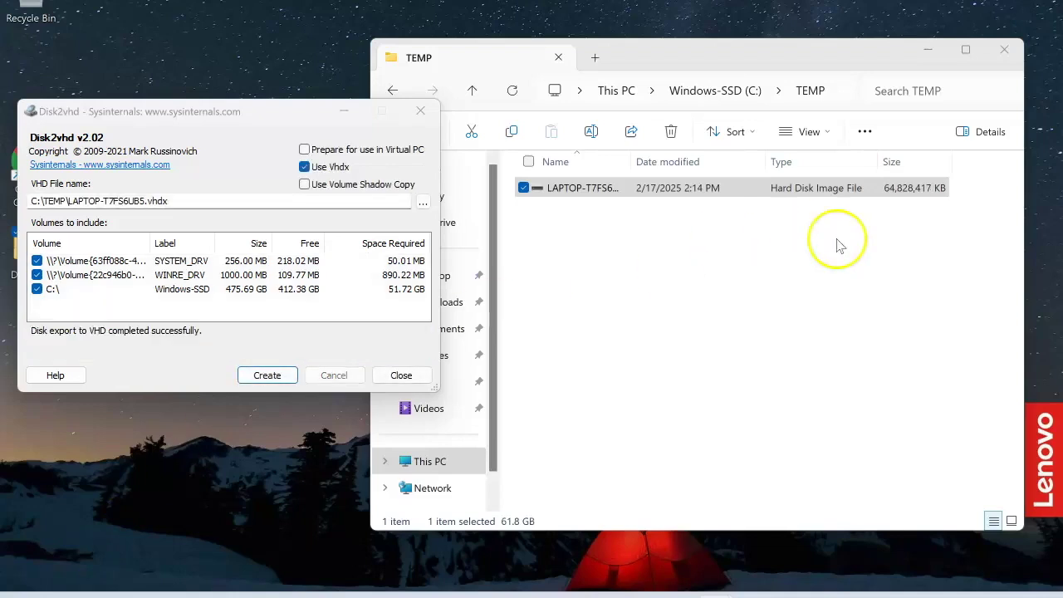
pyautogui.click(905, 191)
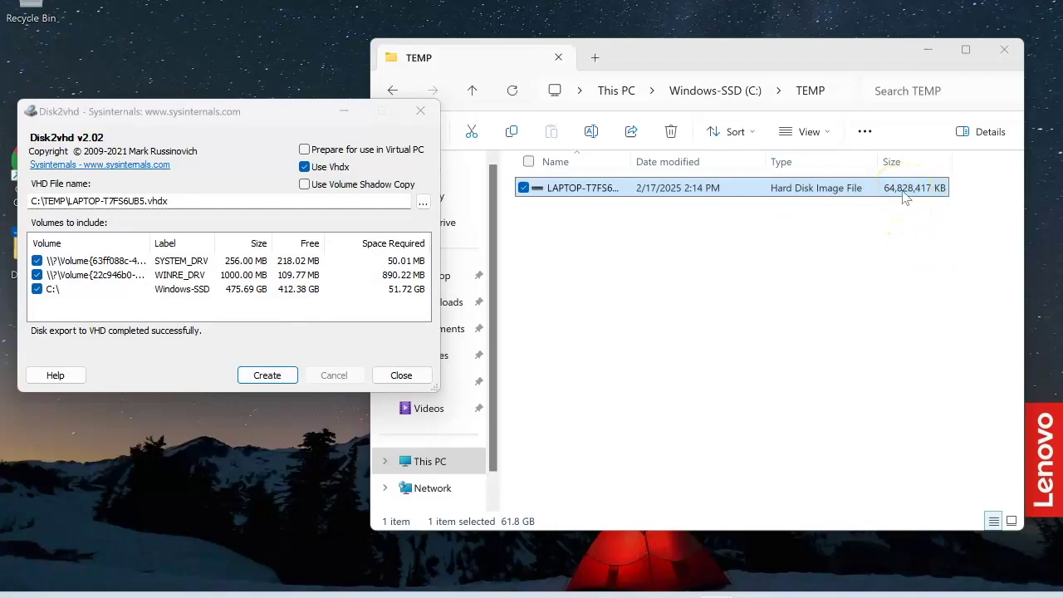
# Mount the LAPTOP-T7FS6UB5 disk image from C:\TEMP
pyautogui.click(582, 217)
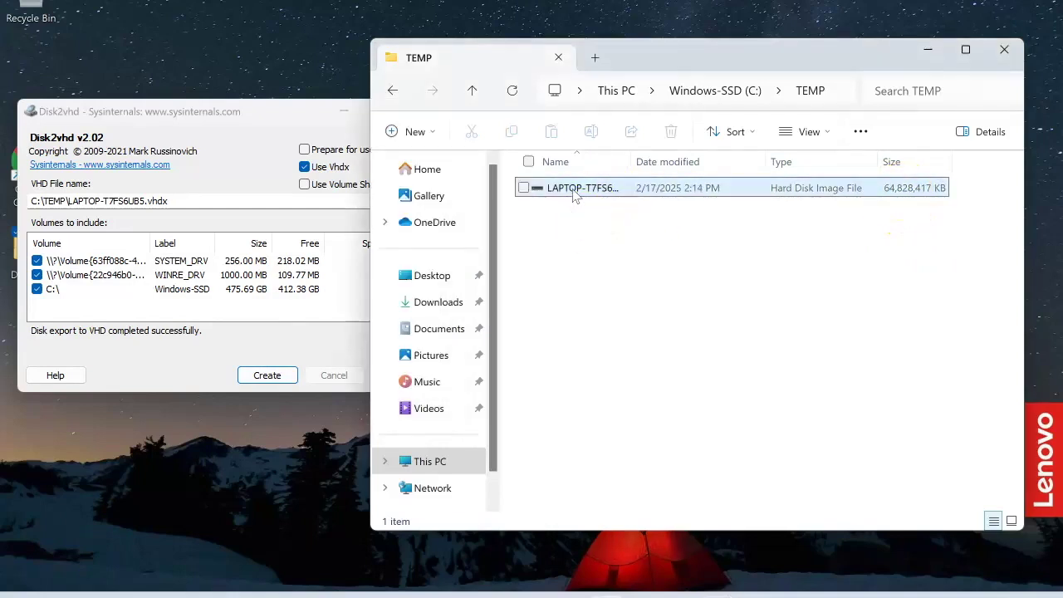
pyautogui.rightClick(573, 194)
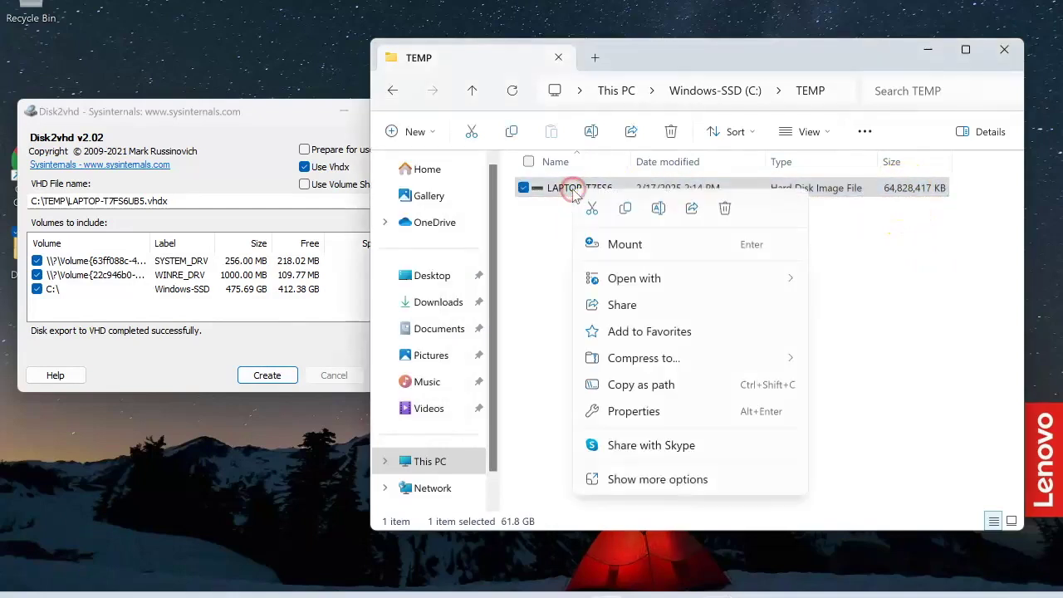
pyautogui.click(621, 246)
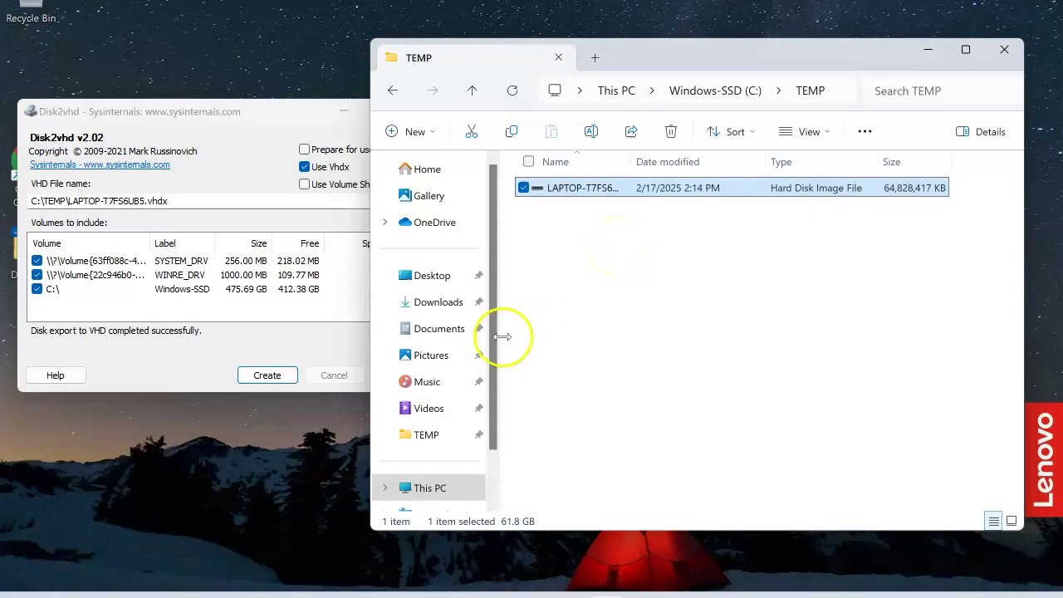
# Examine the TEMP and Users folders on the mounted Windows-SSD (D:) drive and compare them with C:\TEMP
pyautogui.scroll(-2, 436, 415)
pyautogui.click(420, 433)
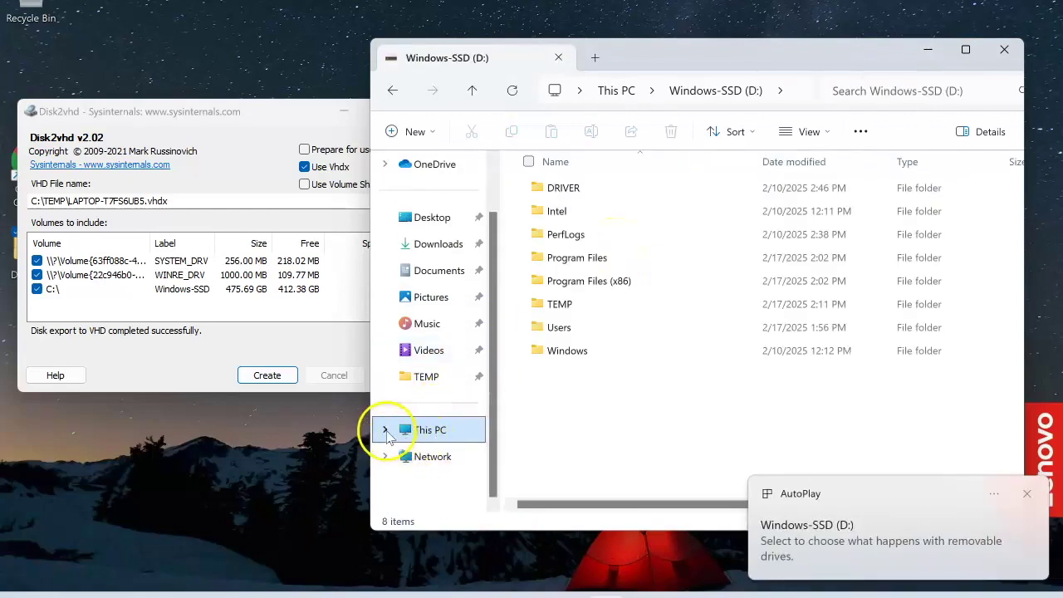
pyautogui.click(385, 429)
pyautogui.click(393, 457)
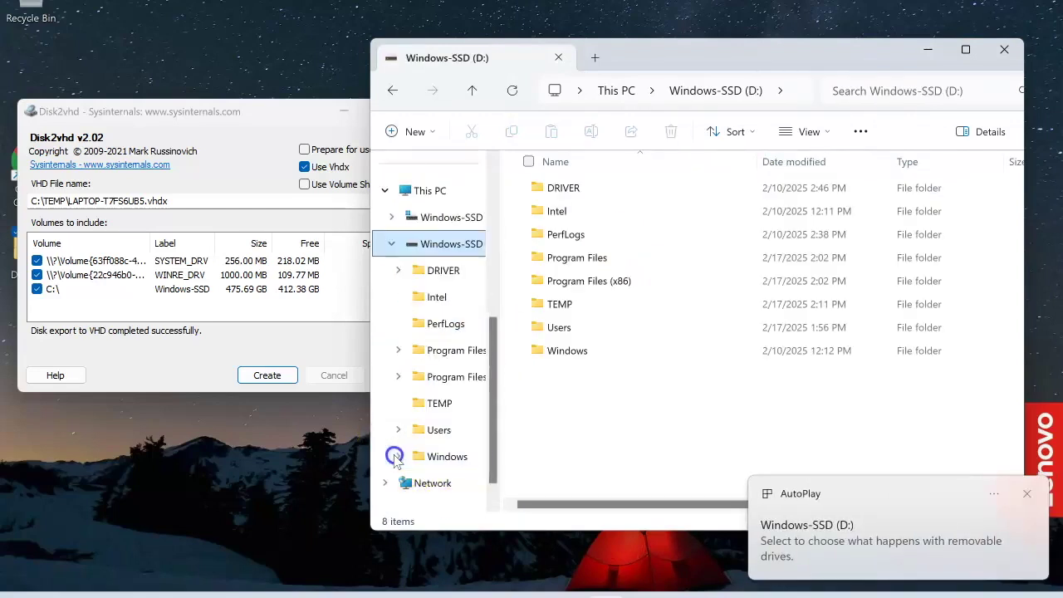
pyautogui.click(445, 407)
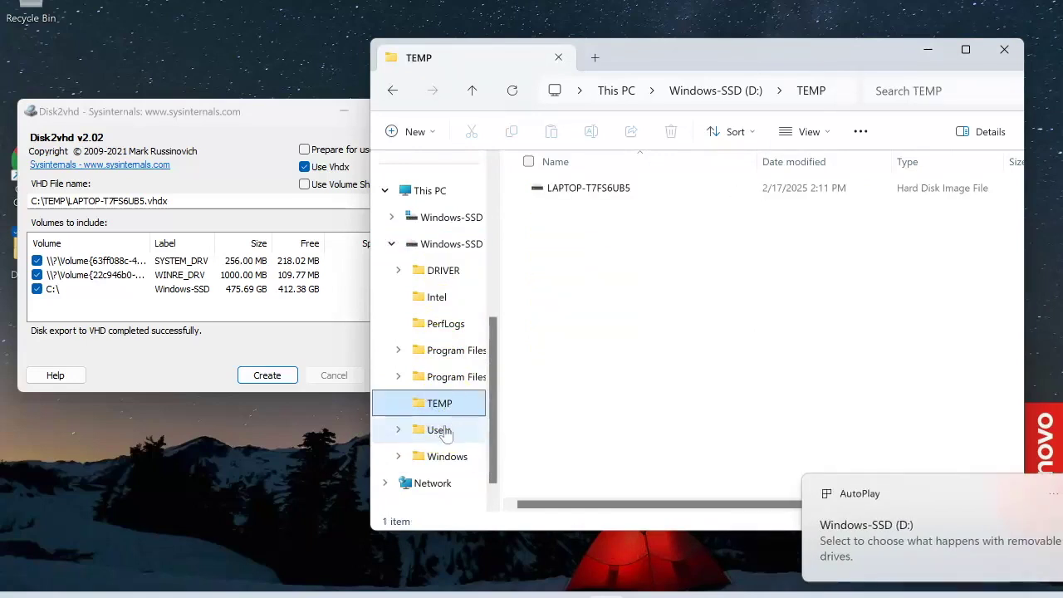
pyautogui.click(445, 425)
pyautogui.click(391, 243)
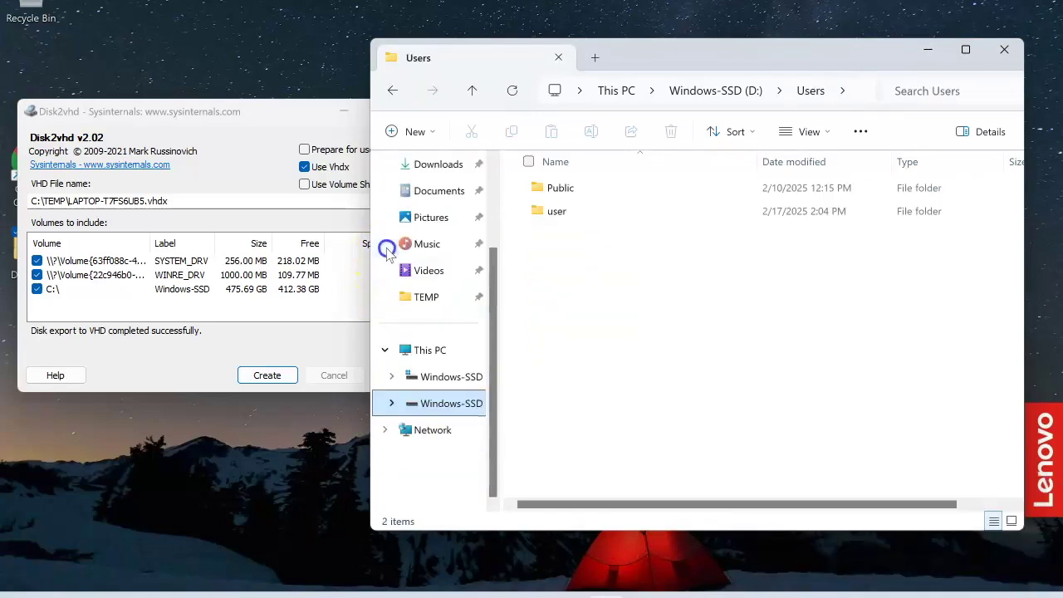
pyautogui.click(391, 375)
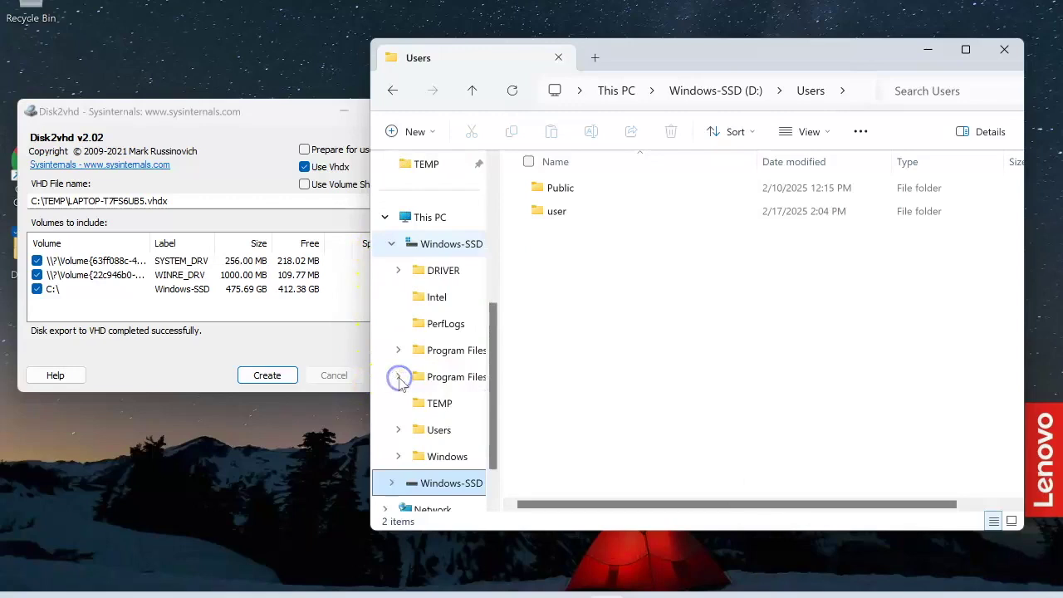
pyautogui.click(429, 405)
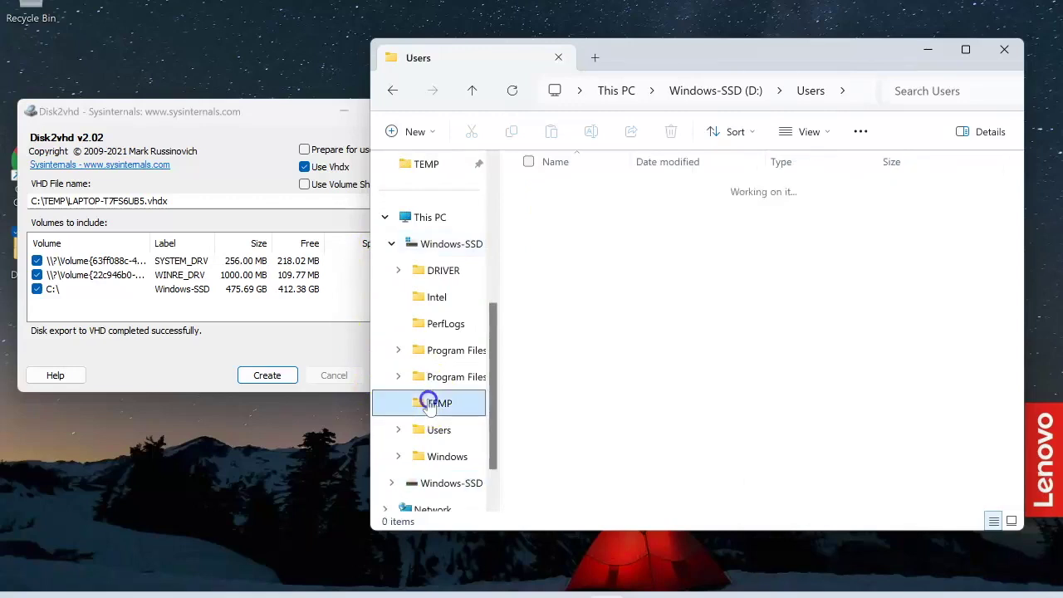
pyautogui.click(392, 244)
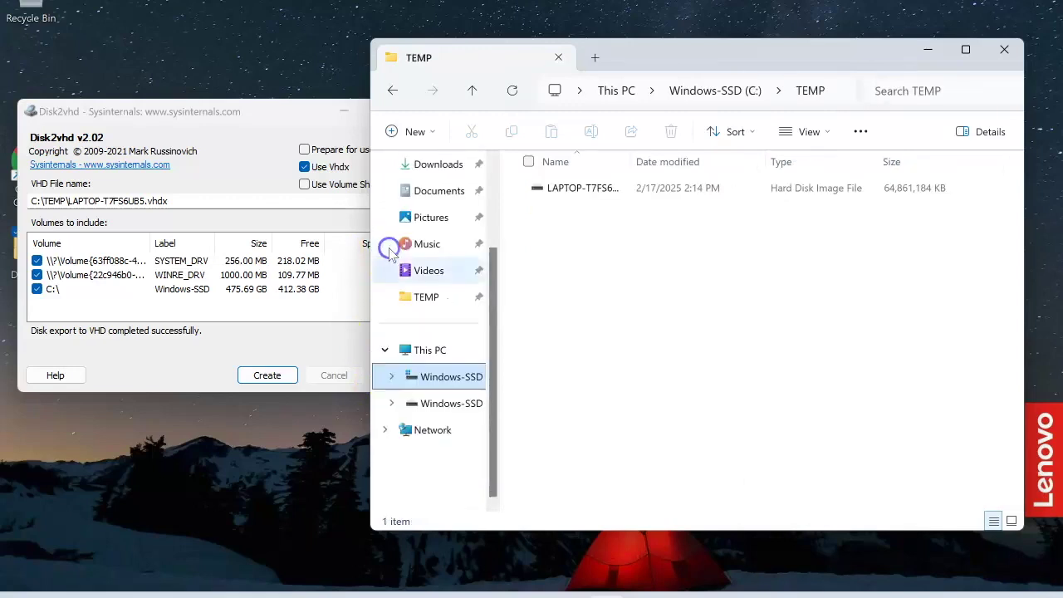
# Eject the mounted Windows-SSD (D:) virtual drive
pyautogui.rightClick(444, 405)
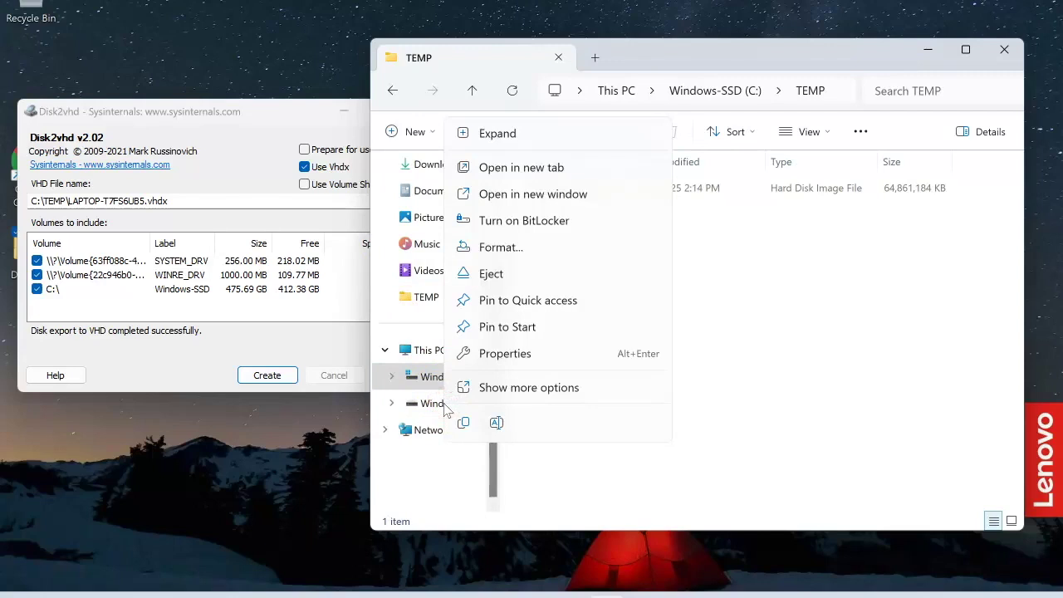
pyautogui.click(440, 411)
pyautogui.click(440, 407)
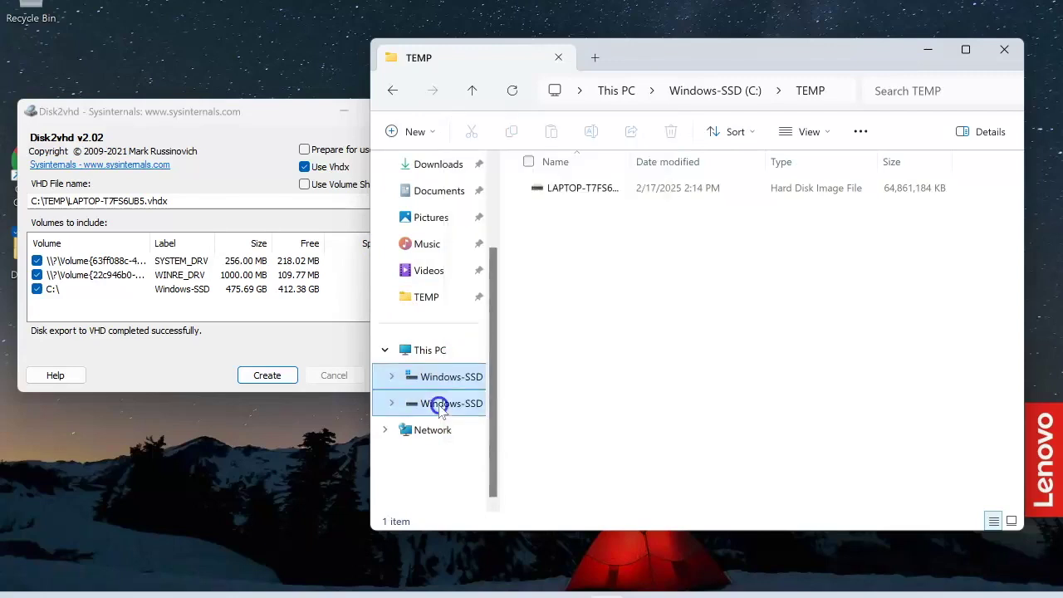
pyautogui.rightClick(440, 411)
pyautogui.click(486, 275)
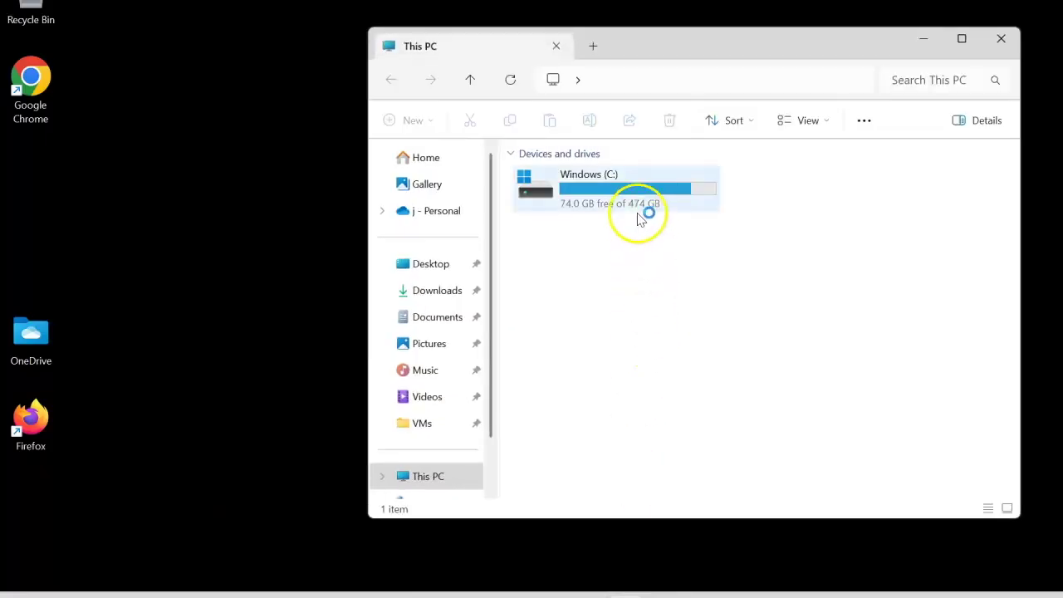
# On the other computer, open C:\Temp2 and select the copied LAPTOP-T7FS6UB5 disk image to check its size
pyautogui.doubleClick(638, 208)
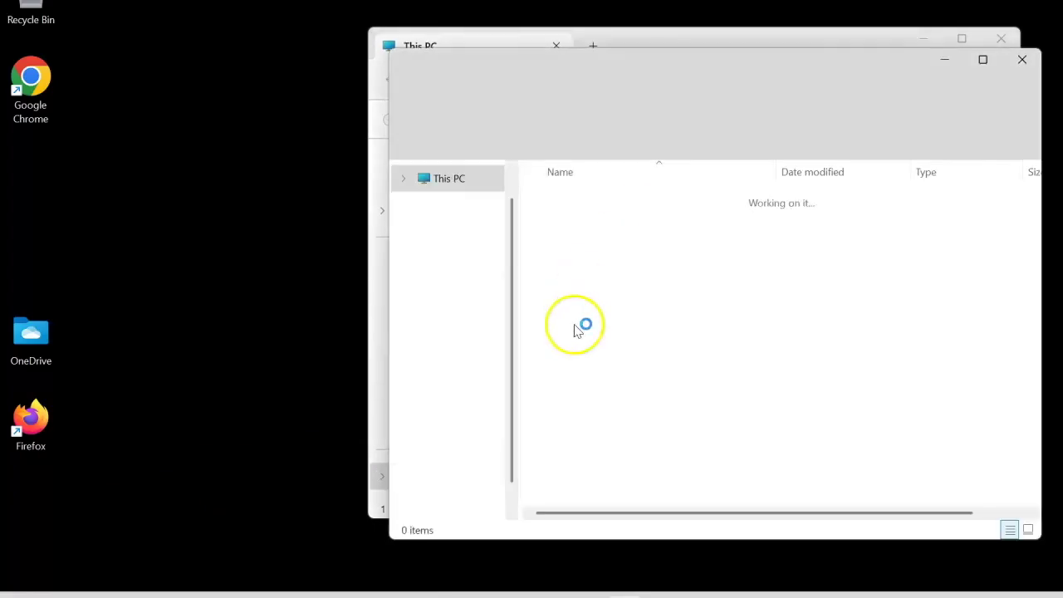
pyautogui.click(573, 321)
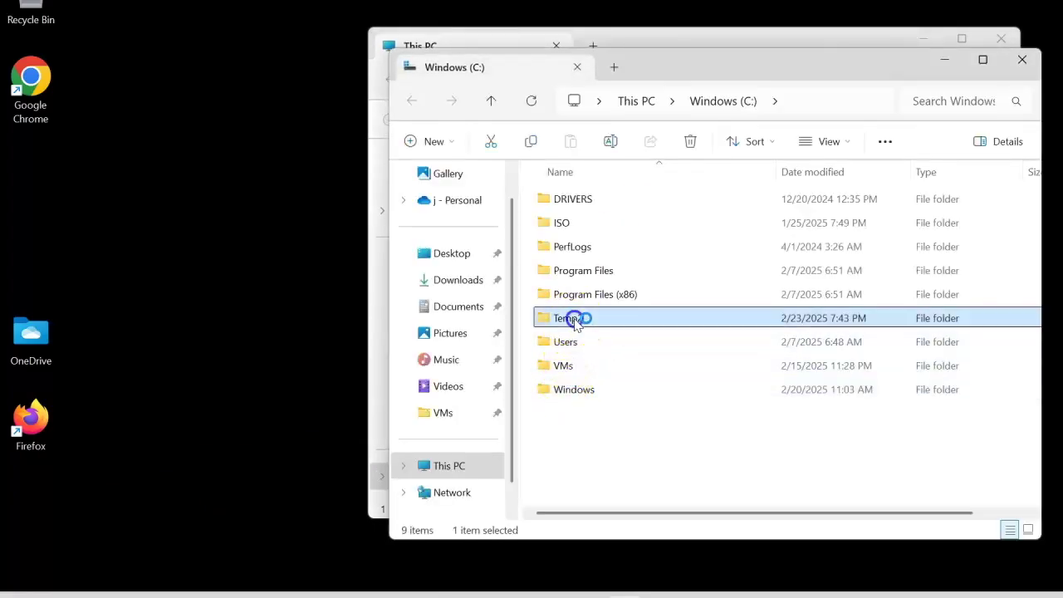
pyautogui.doubleClick(573, 321)
pyautogui.click(229, 142)
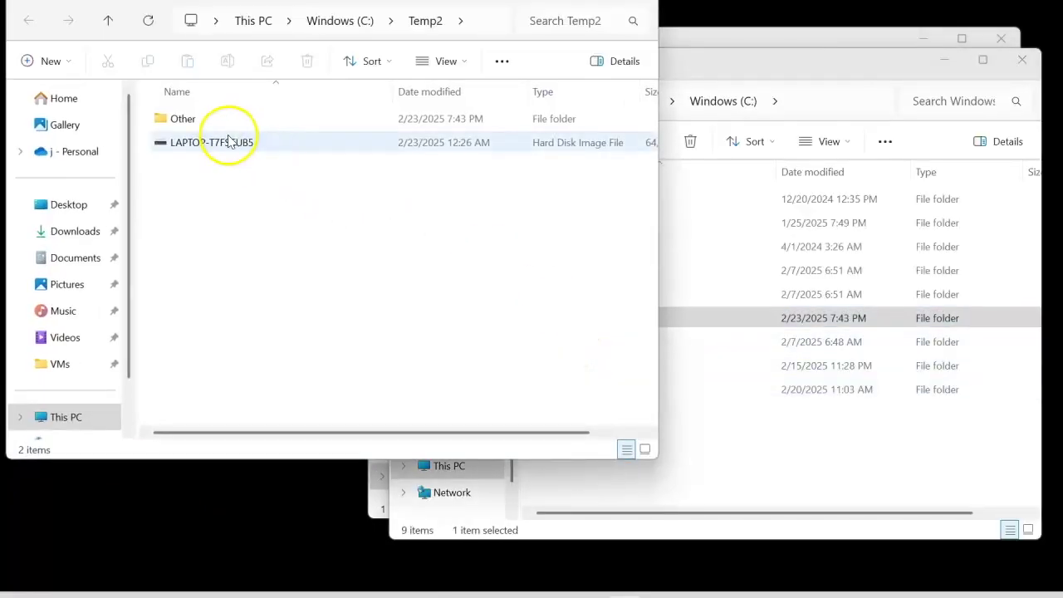
pyautogui.click(229, 141)
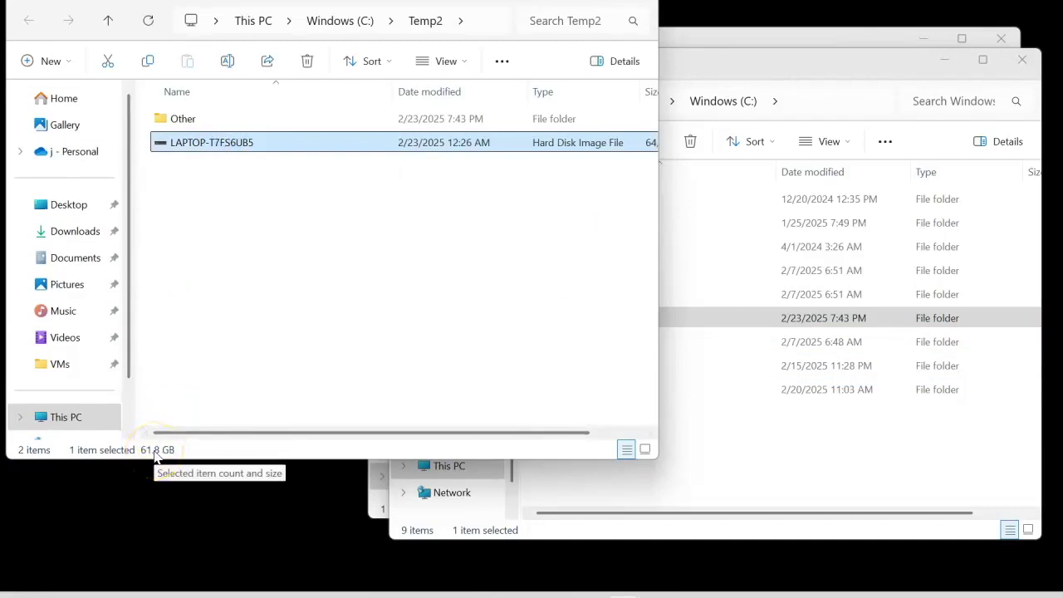
# Unblock the LAPTOP-T7FS6UB5 disk image in its file properties and accept the change
pyautogui.rightClick(273, 147)
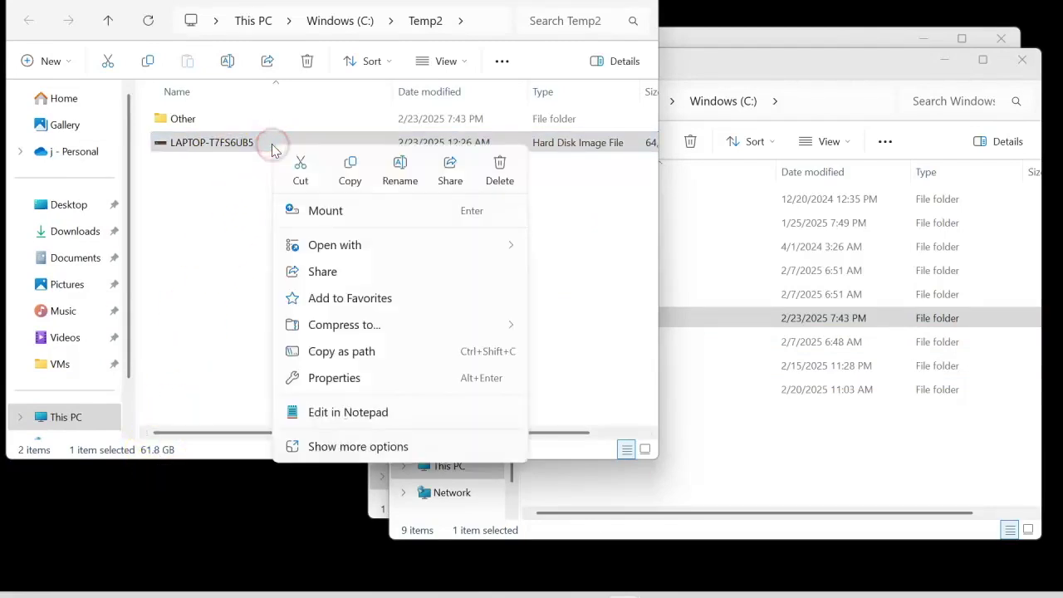
pyautogui.click(330, 380)
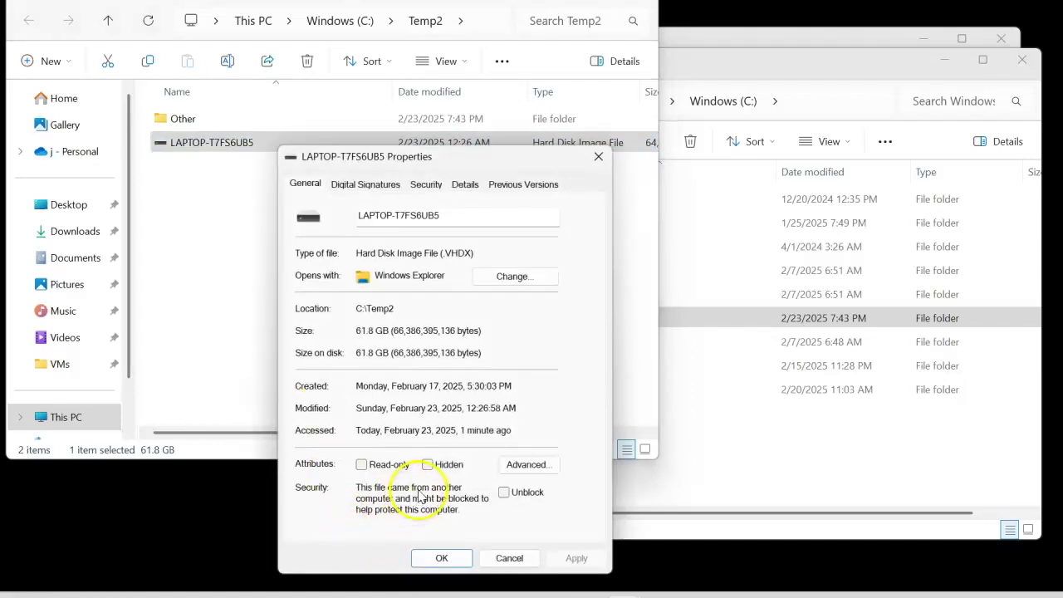
pyautogui.click(514, 499)
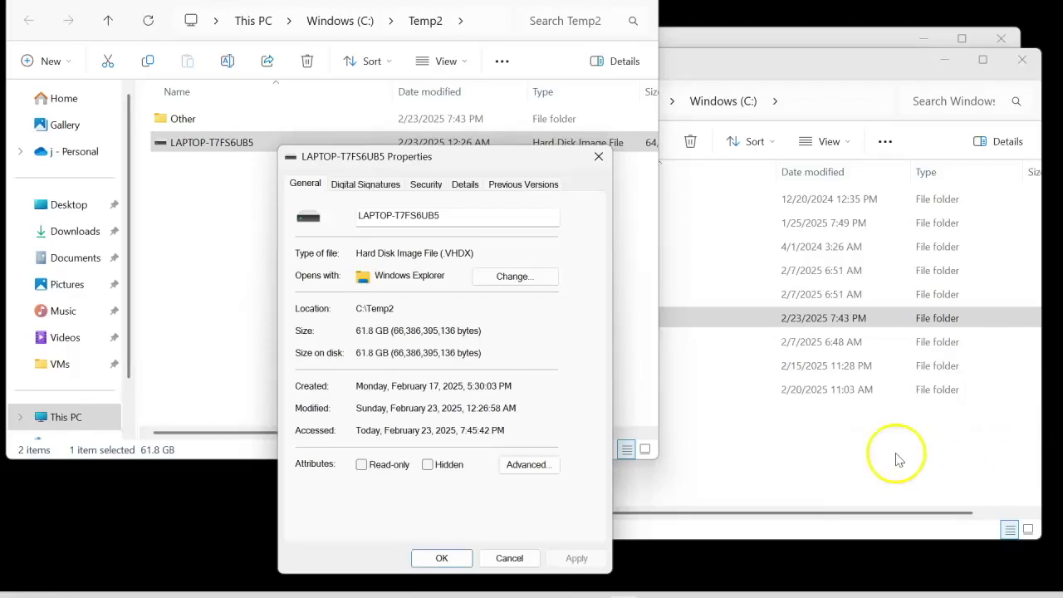
pyautogui.click(442, 558)
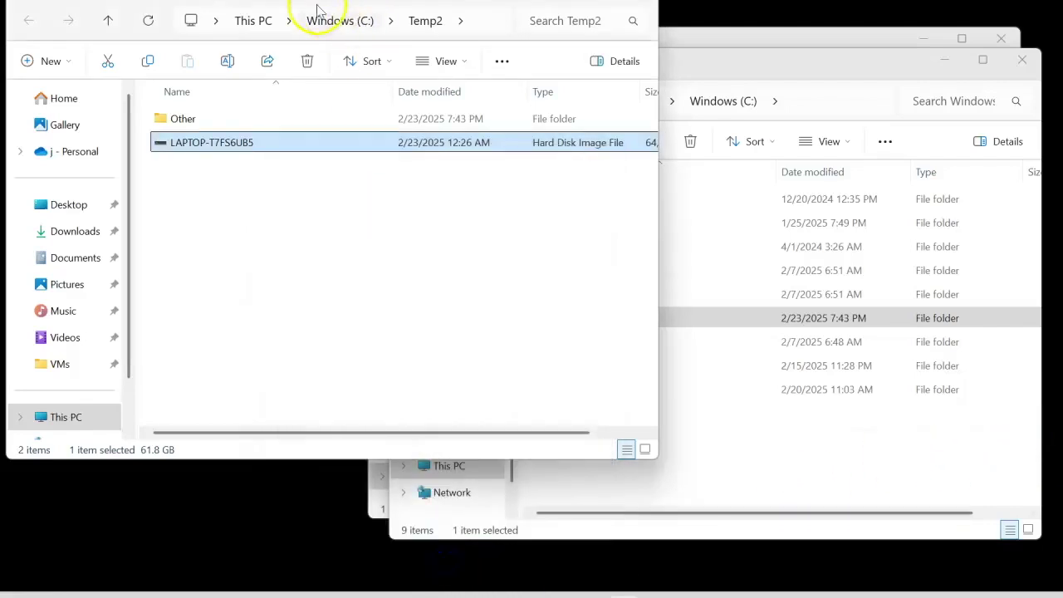
# Close the Temp2, Windows (C:) and This PC File Explorer windows
pyautogui.moveTo(299, 3); pyautogui.dragTo(533, 107)
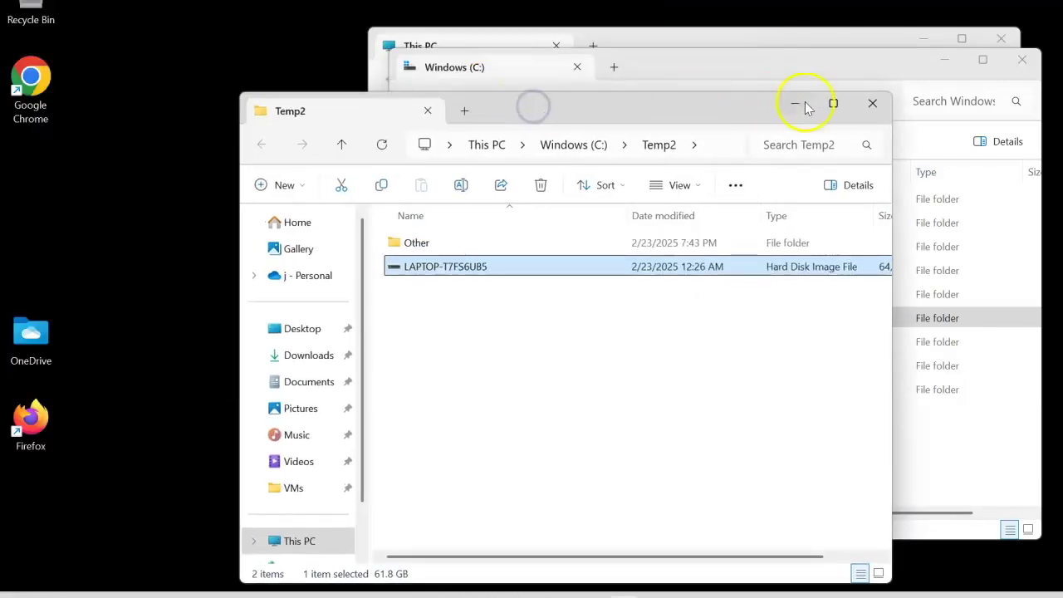
pyautogui.click(871, 103)
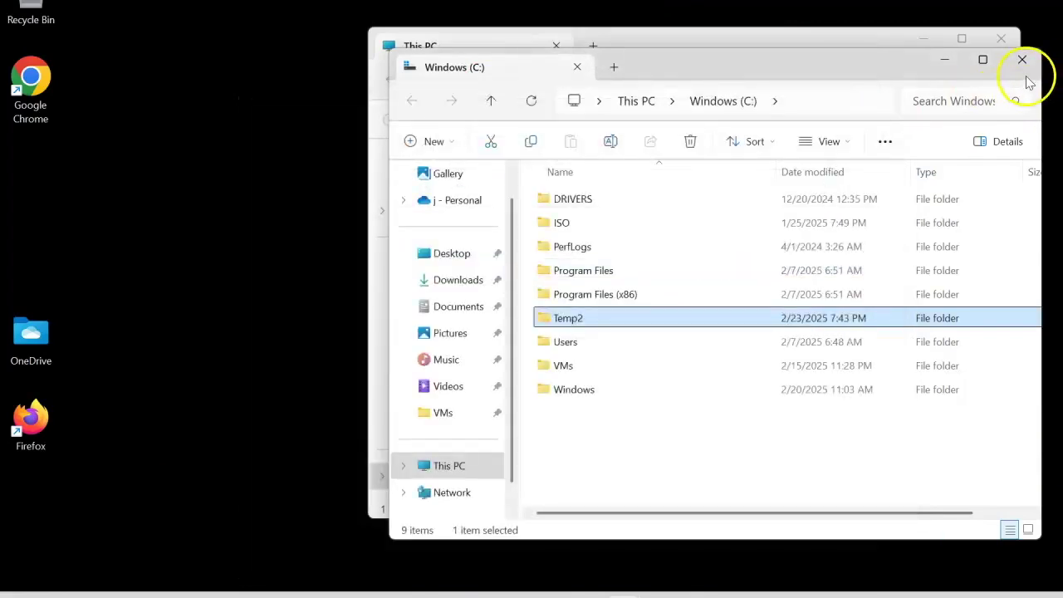
pyautogui.click(1021, 59)
pyautogui.click(999, 40)
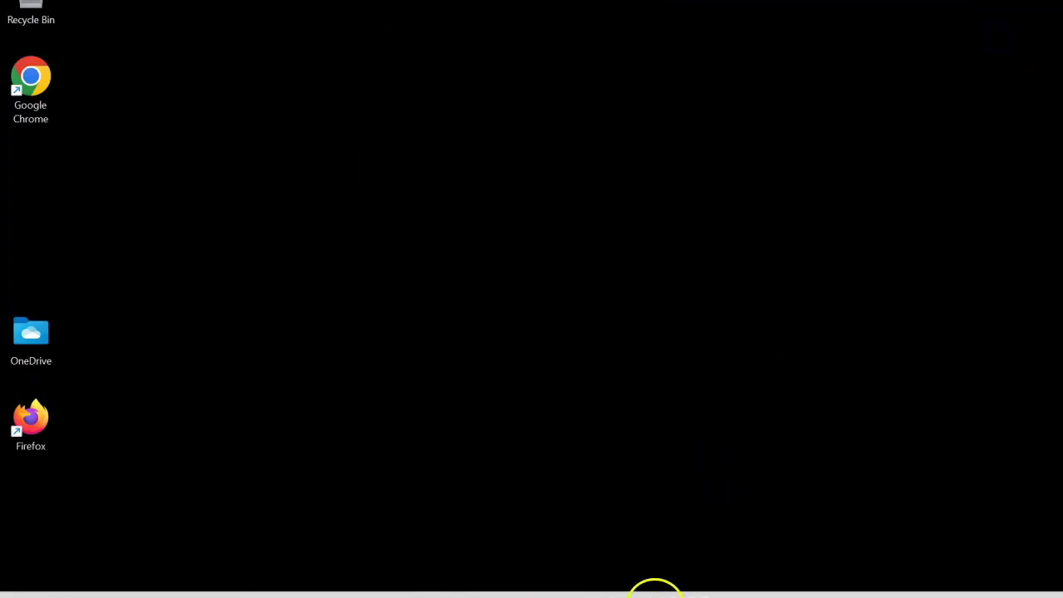
# Switch to Hyper-V Manager and start creating a new virtual machine on the NESIAM-COM host, passing the introduction page
pyautogui.click(654, 591)
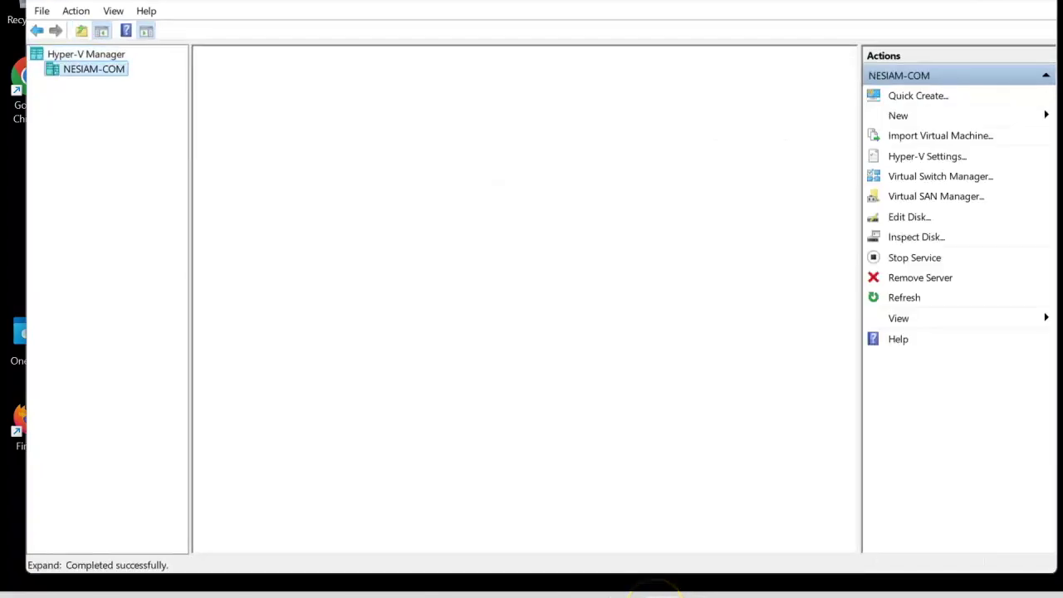
pyautogui.rightClick(106, 73)
pyautogui.moveTo(215, 98)
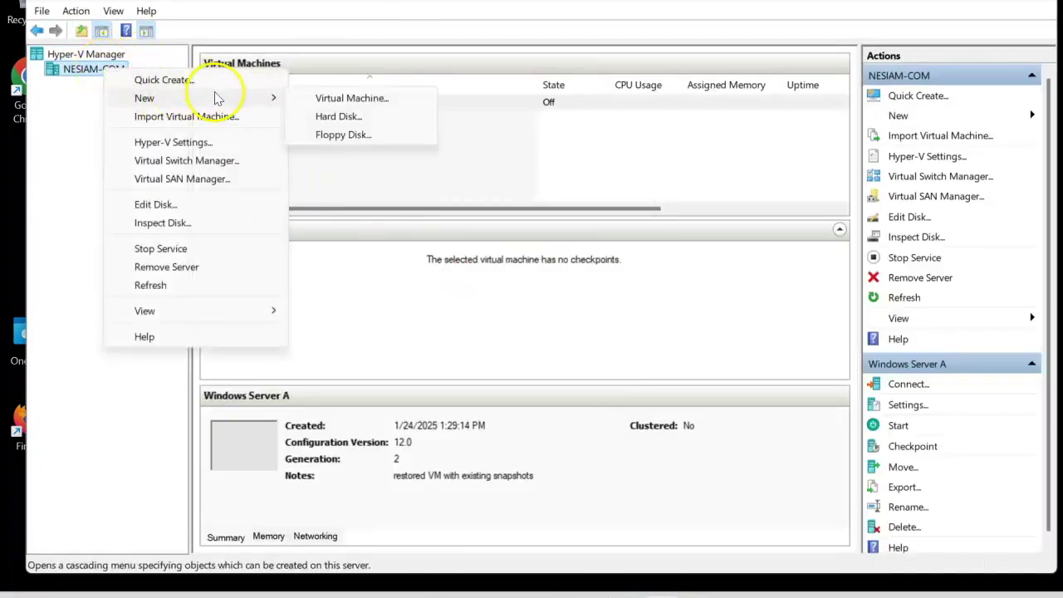
pyautogui.click(318, 100)
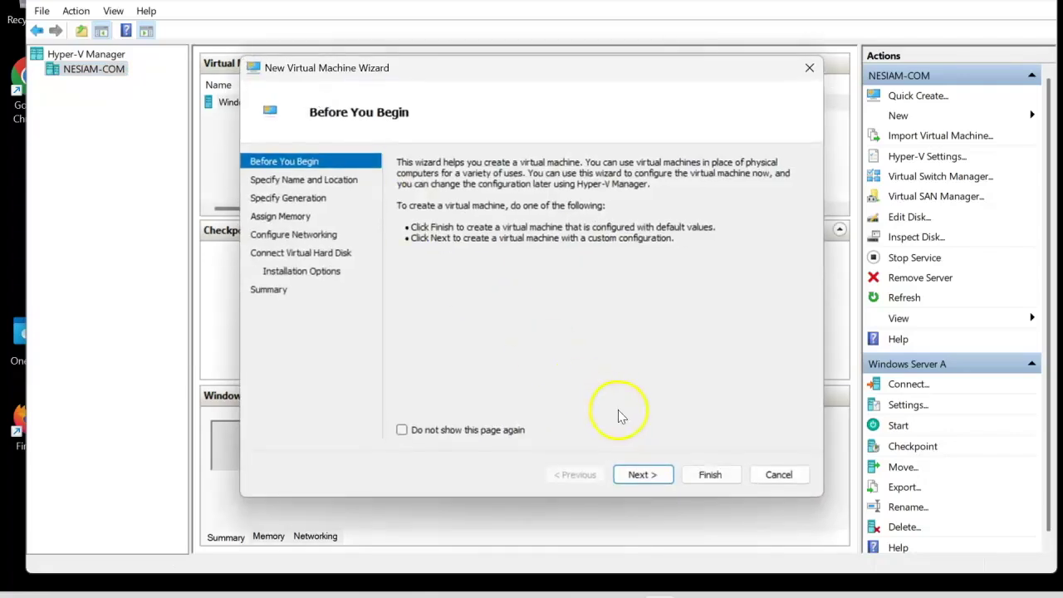
pyautogui.click(641, 475)
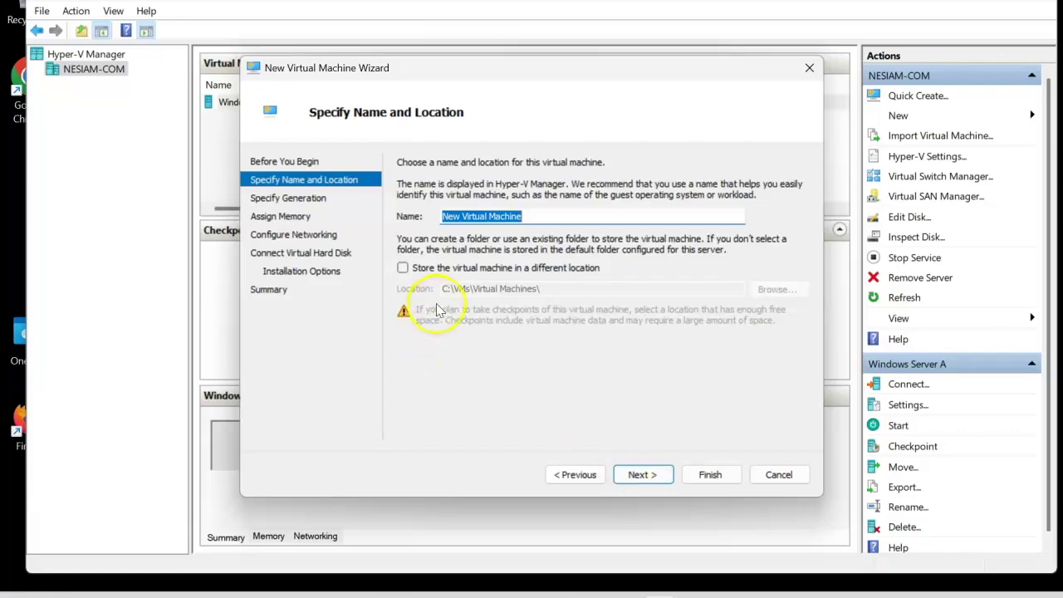
# Name the virtual machine Virtualized Win 11 and enable storing it in a different location, with C:\VMs\Virtual Machines\ as the path
pyautogui.click(541, 271)
pyautogui.click(556, 216)
pyautogui.moveTo(544, 216); pyautogui.dragTo(404, 216)
pyautogui.write('V')
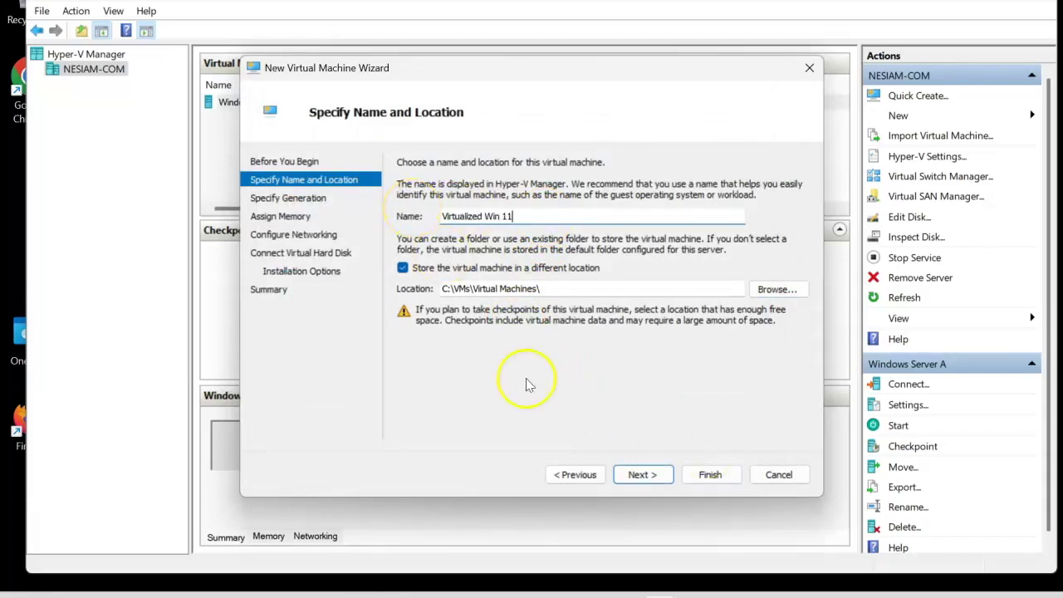
pyautogui.click(642, 475)
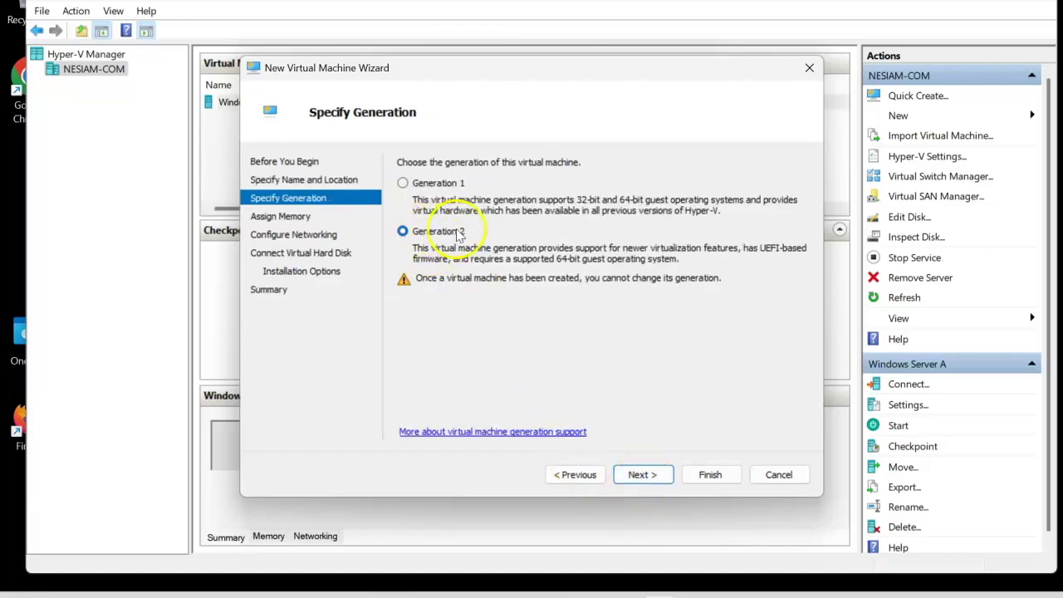
# Accept Generation 2 for the virtual machine and set its startup memory to 8000 MB
pyautogui.click(644, 480)
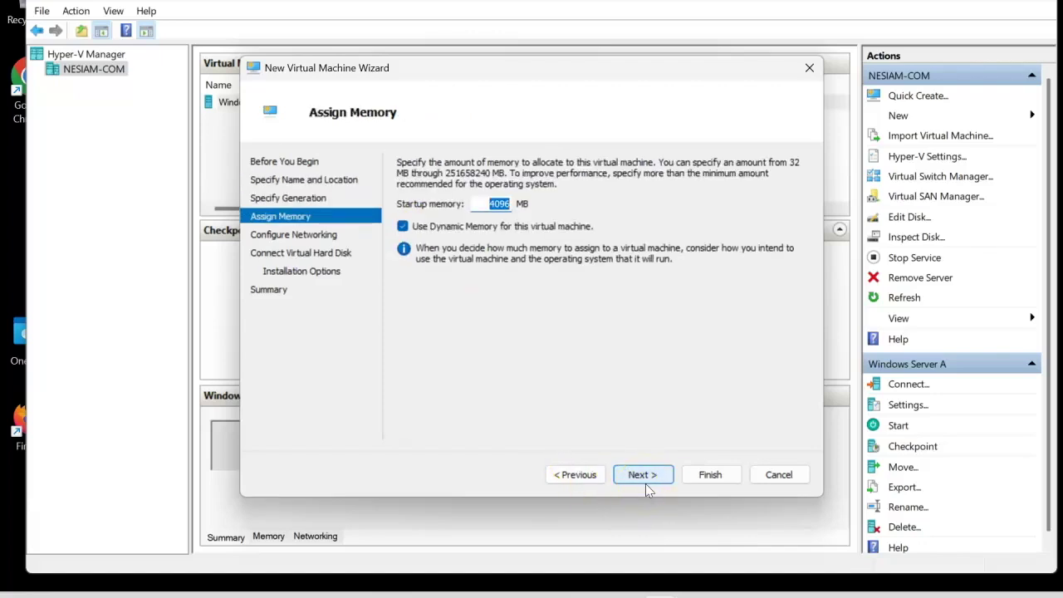
pyautogui.write('8000')
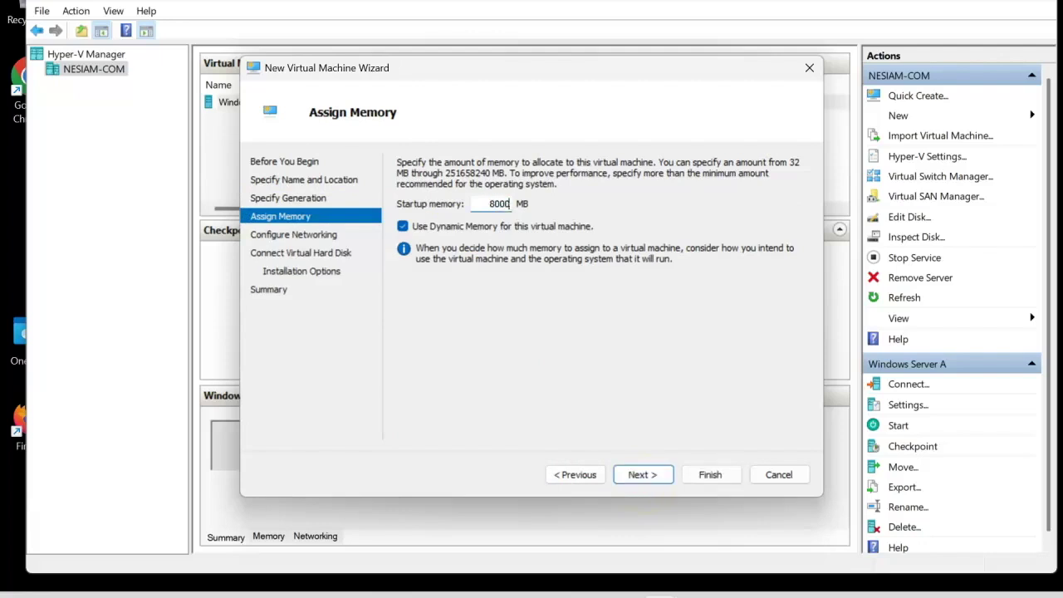
pyautogui.click(648, 479)
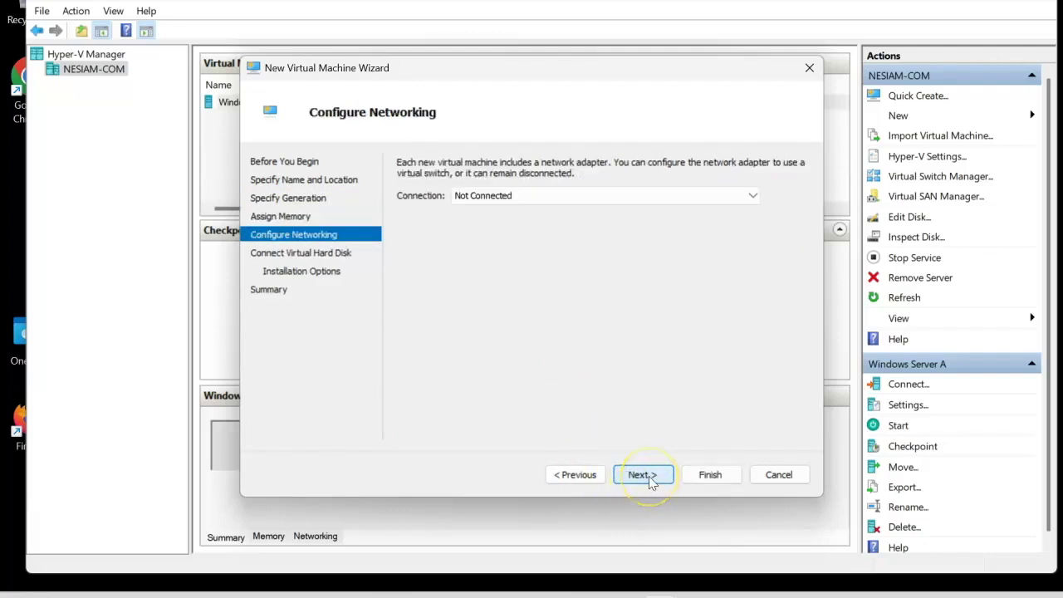
# Connect the new virtual machine's network adapter to Default Switch
pyautogui.click(552, 199)
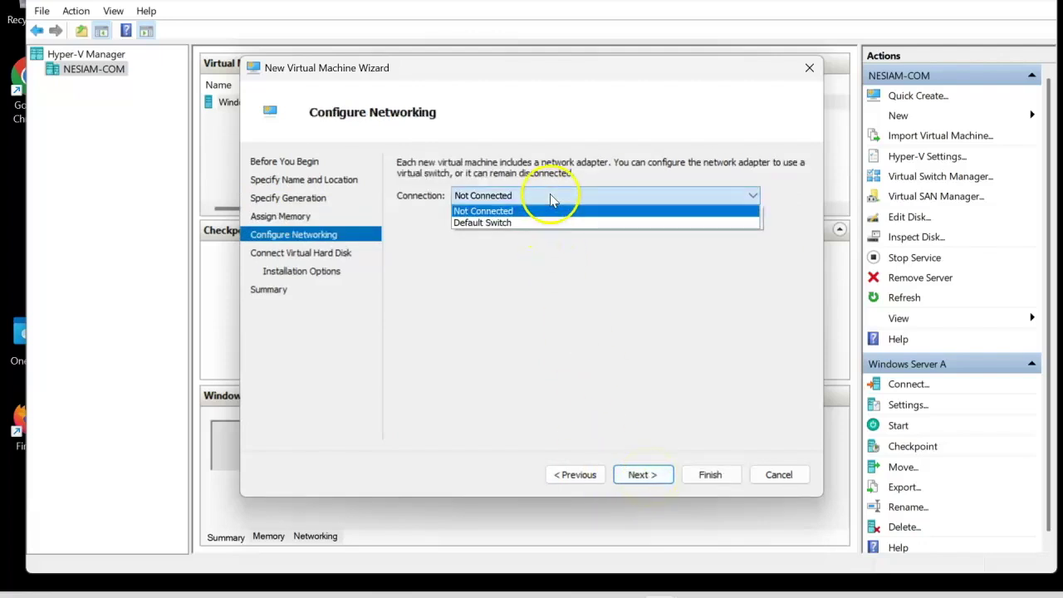
pyautogui.click(494, 223)
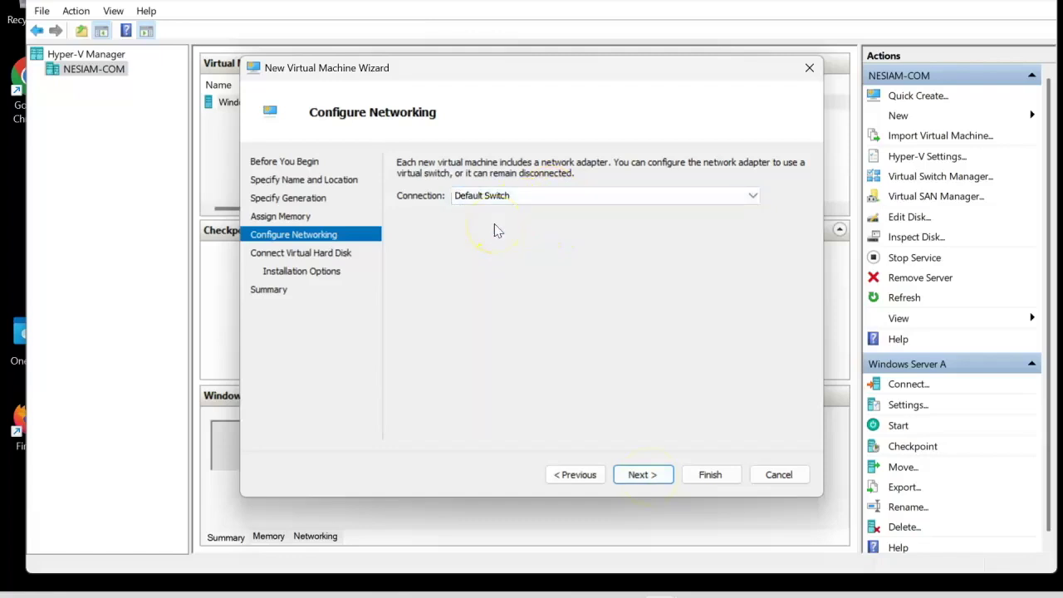
pyautogui.click(642, 475)
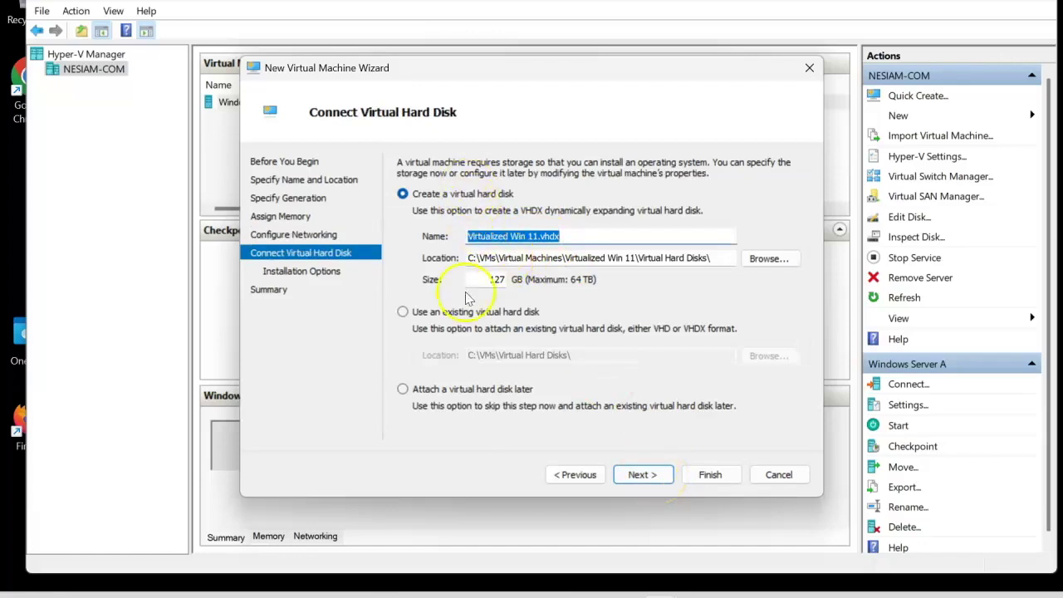
# Attach the existing virtual hard disk C:\Temp2\LAPTOP-T7FS6UB5.VHDX and finish creating the virtual machine
pyautogui.click(404, 313)
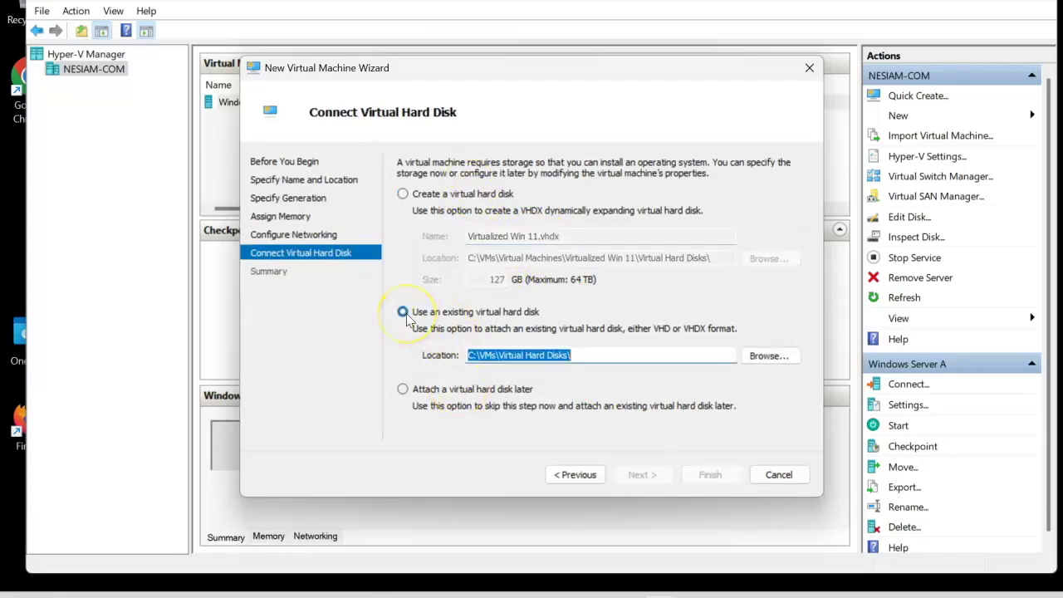
pyautogui.click(768, 356)
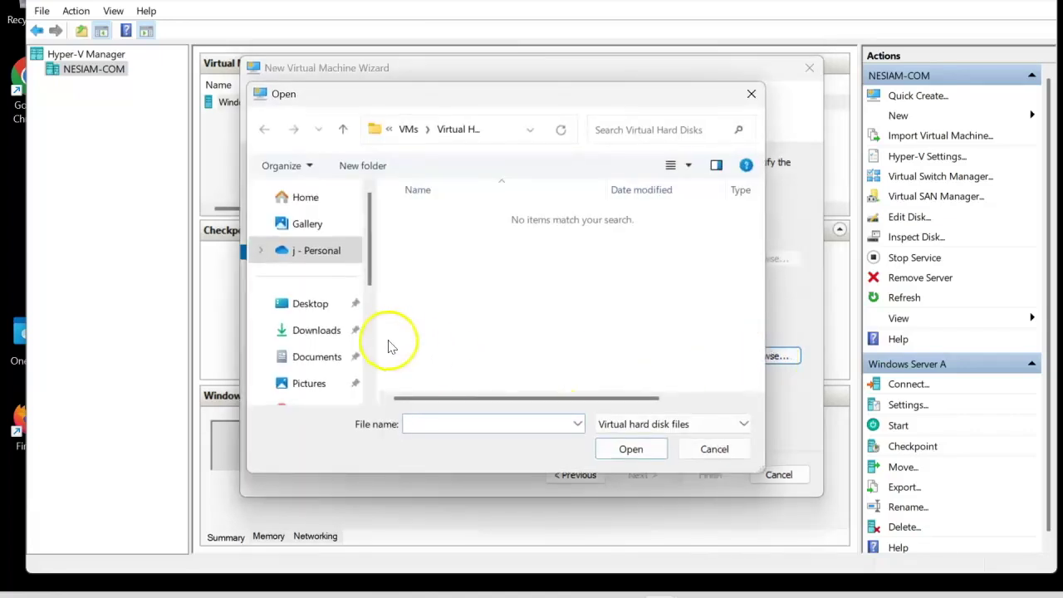
pyautogui.click(499, 131)
pyautogui.write('c')
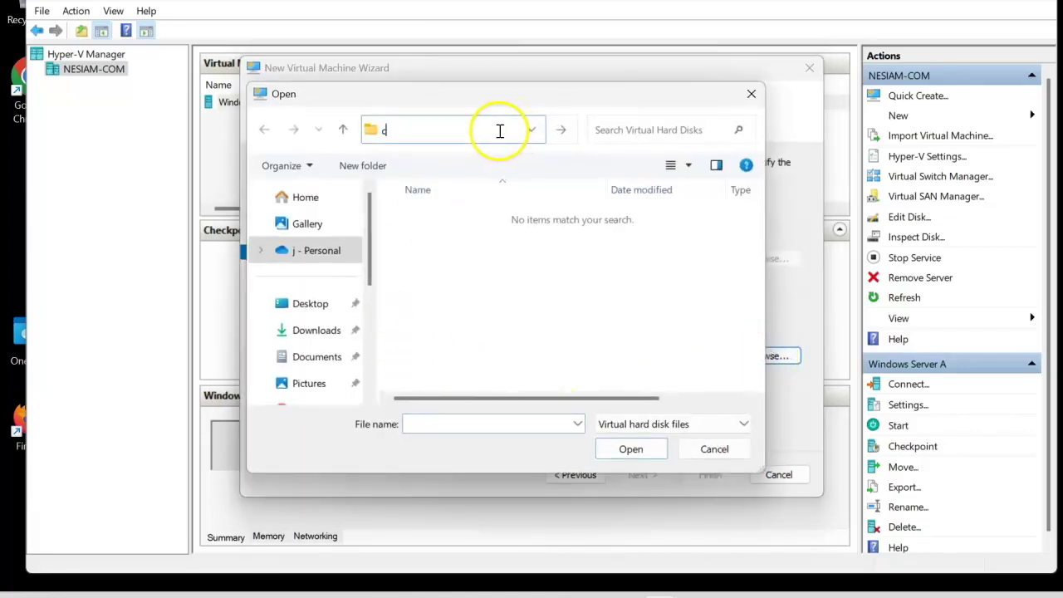
pyautogui.write(':\\Temp2')
pyautogui.press('Return')
pyautogui.click(463, 243)
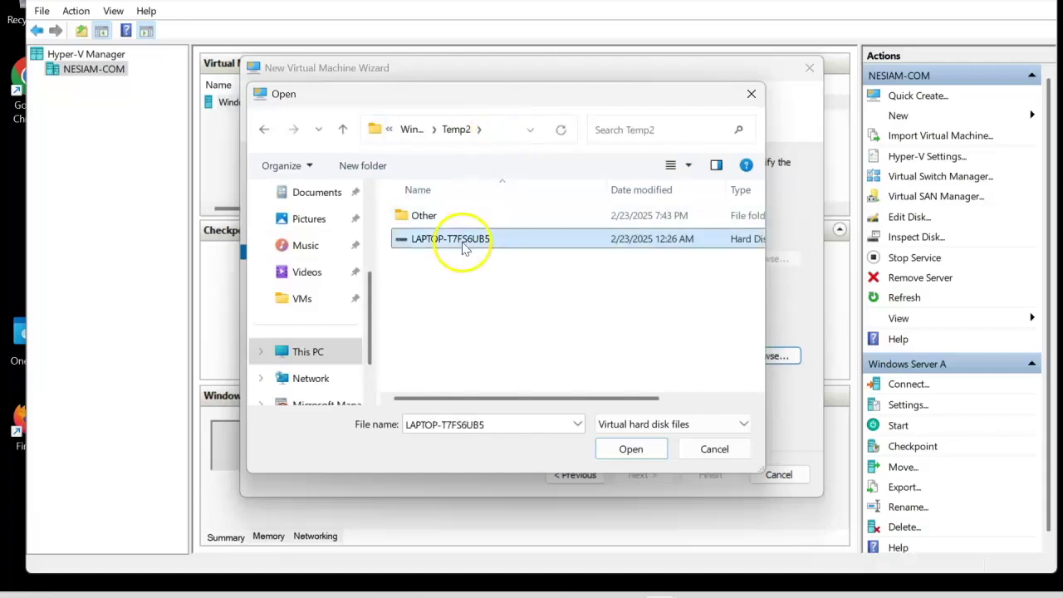
pyautogui.click(631, 450)
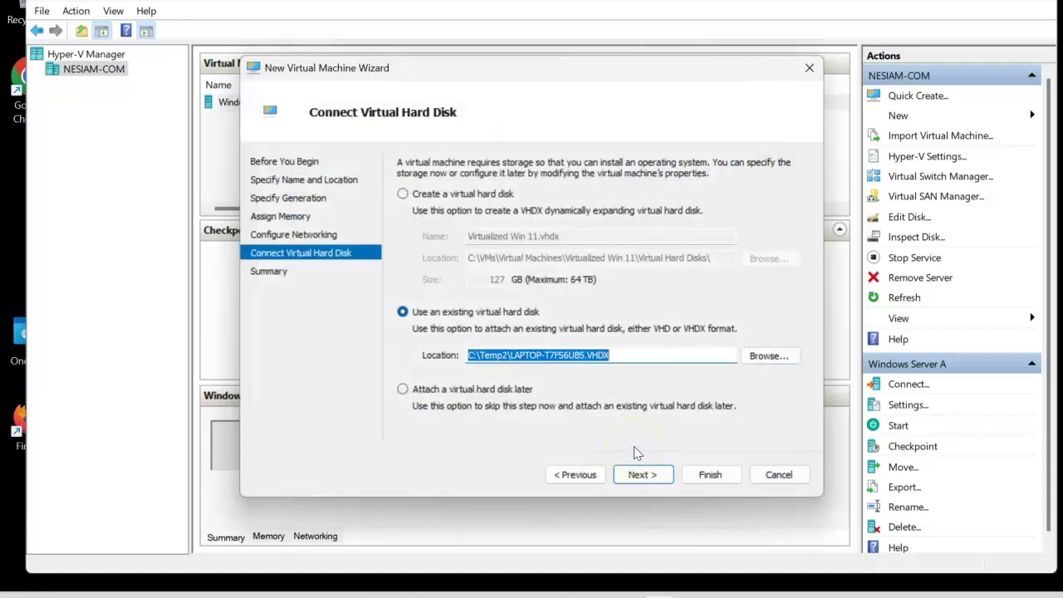
pyautogui.click(652, 481)
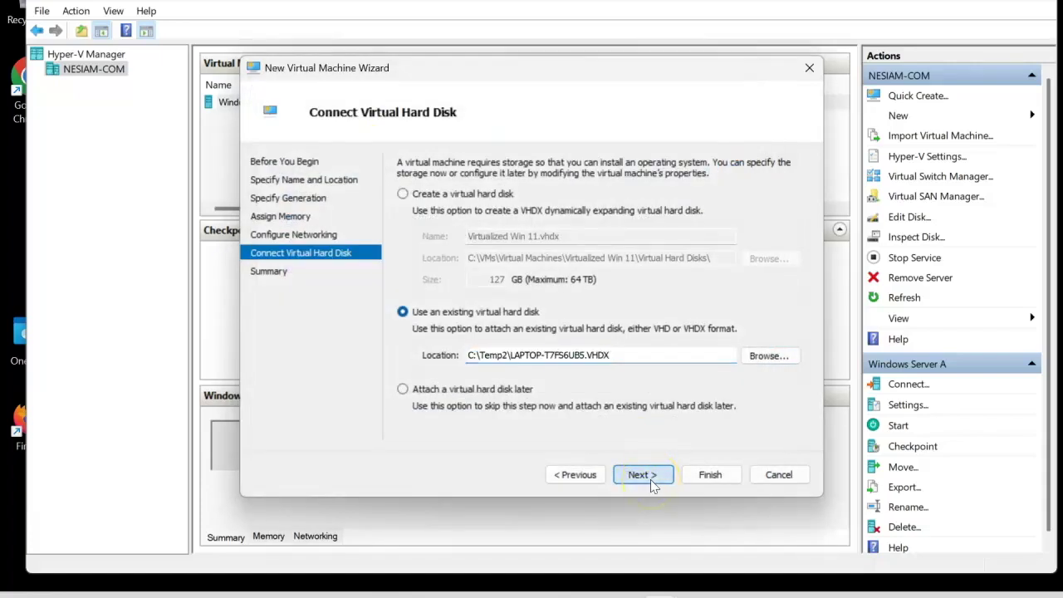
pyautogui.click(699, 482)
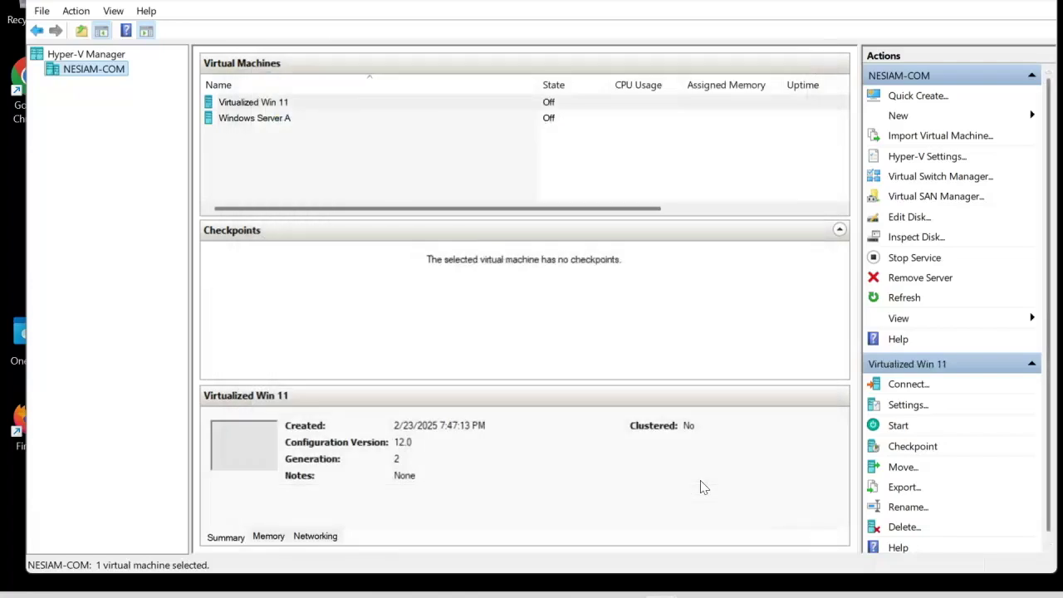
# In the settings of Virtualized Win 11, set the number of virtual processors to 4 and apply the change
pyautogui.rightClick(287, 106)
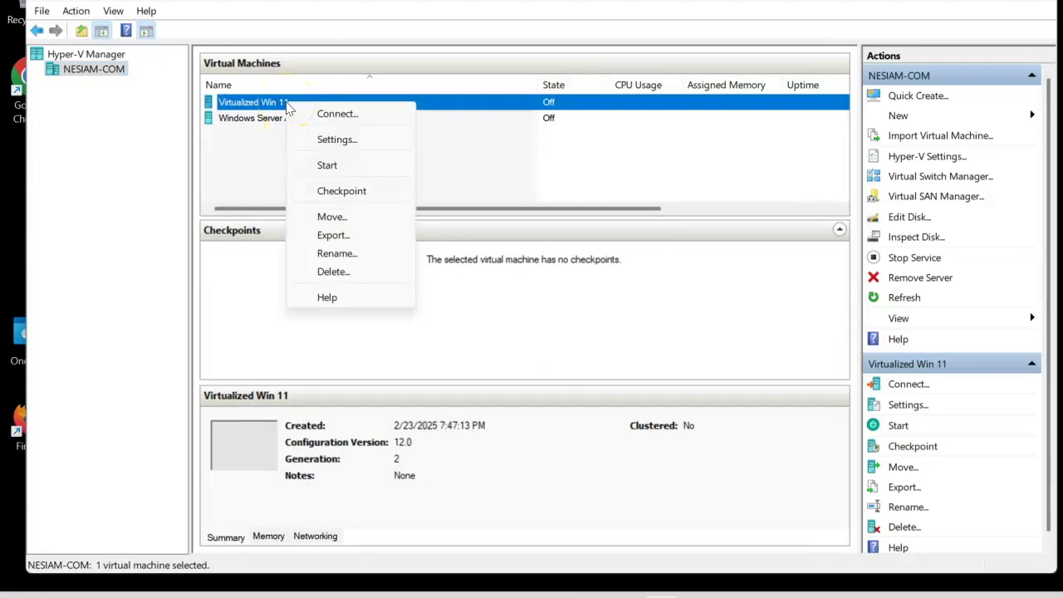
pyautogui.click(336, 139)
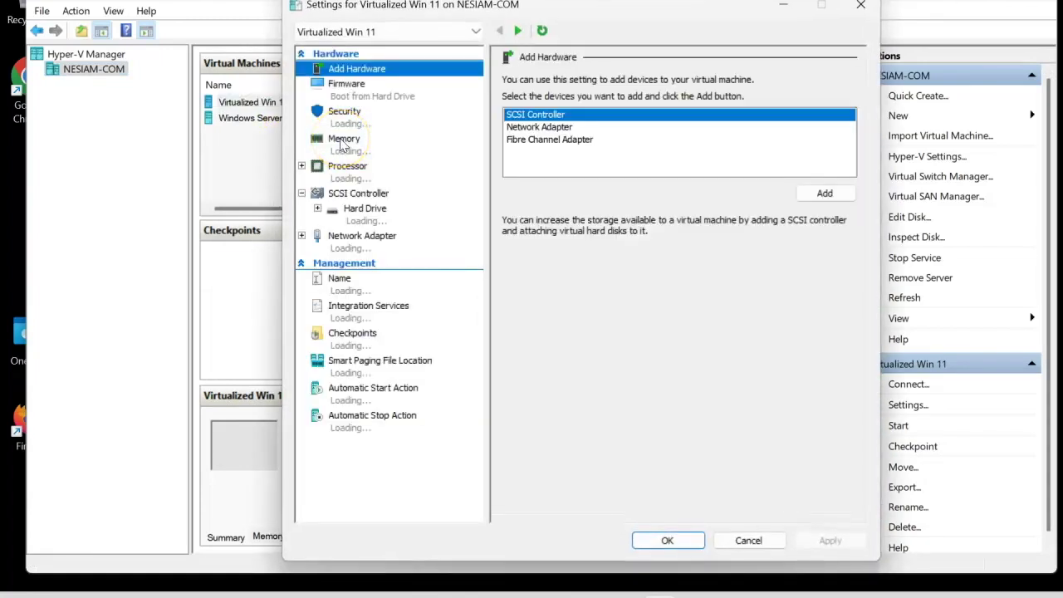
pyautogui.click(362, 180)
pyautogui.click(690, 114)
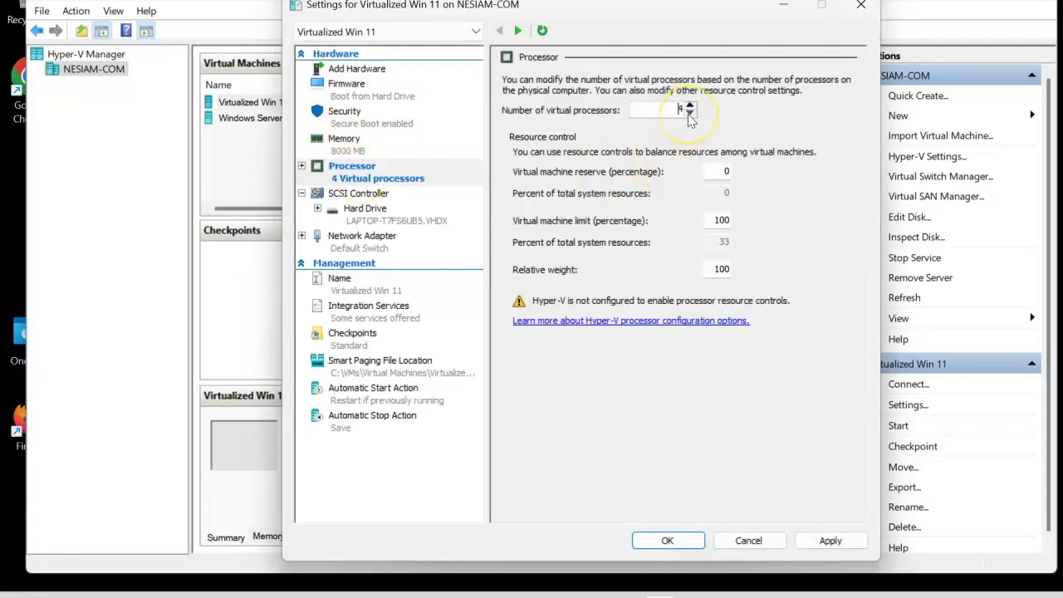
pyautogui.click(826, 541)
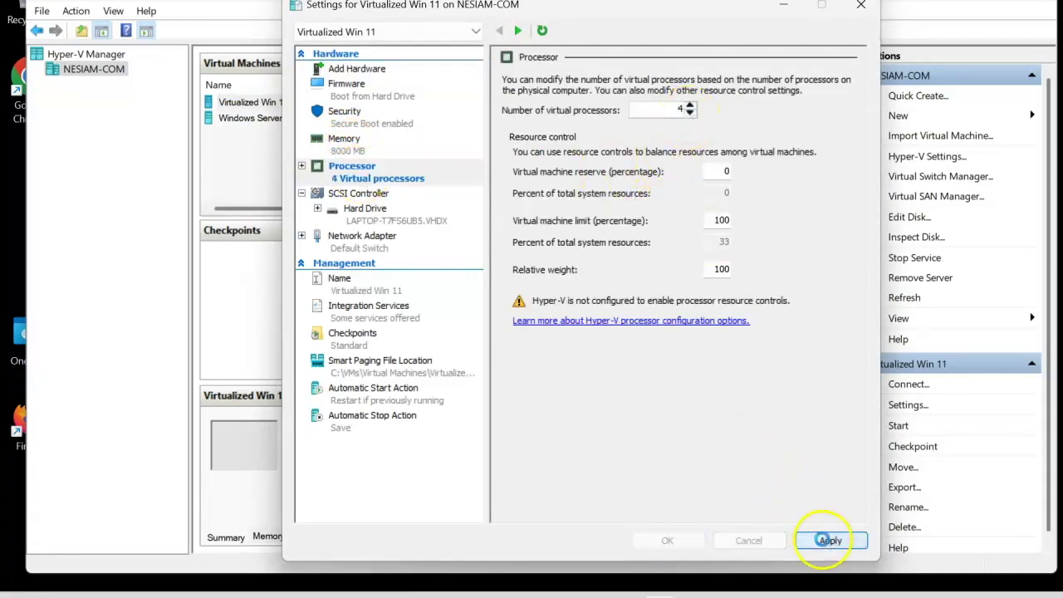
# Review the memory, hard drive and network adapter settings of Virtualized Win 11, including its virtual switch, and close the settings
pyautogui.click(353, 145)
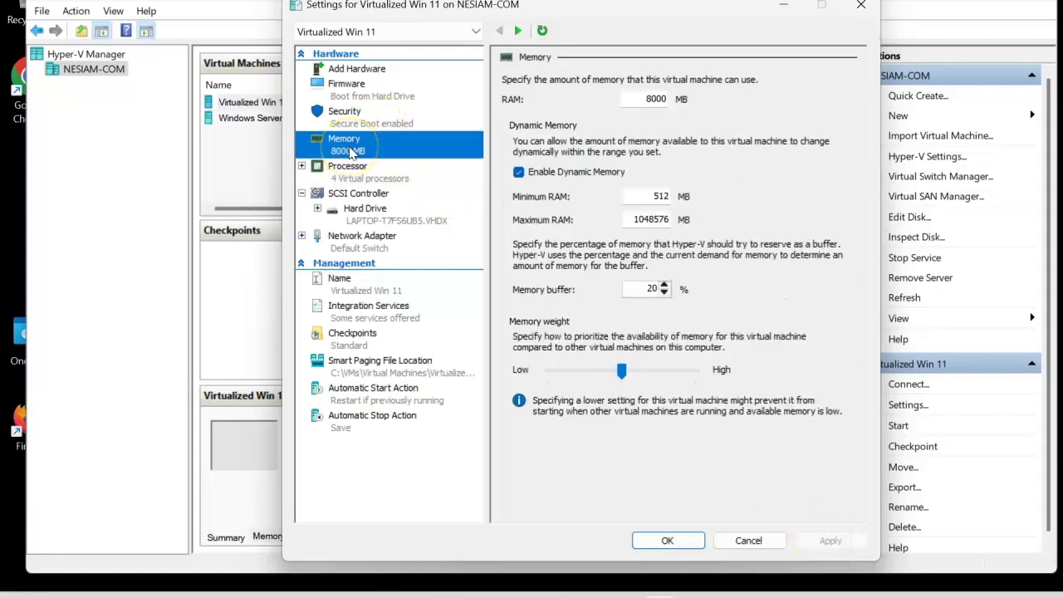
pyautogui.click(384, 226)
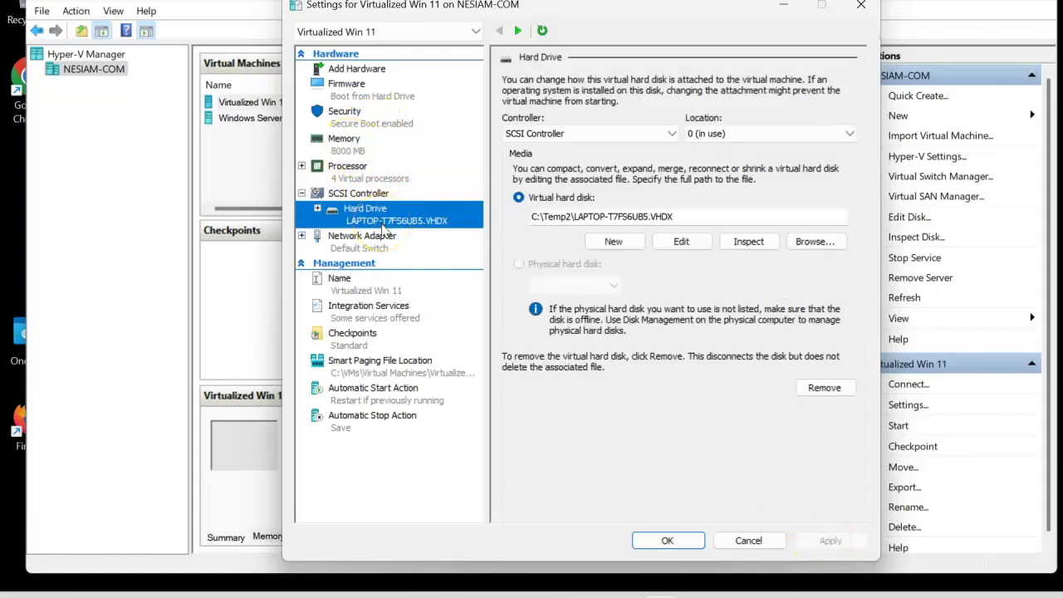
pyautogui.click(377, 240)
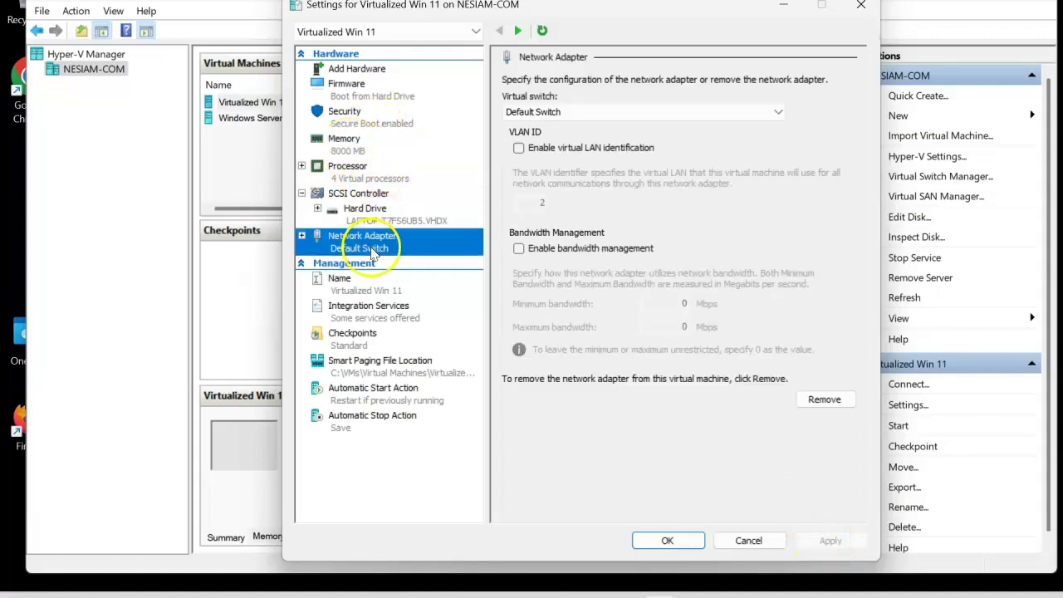
pyautogui.click(588, 114)
pyautogui.click(589, 114)
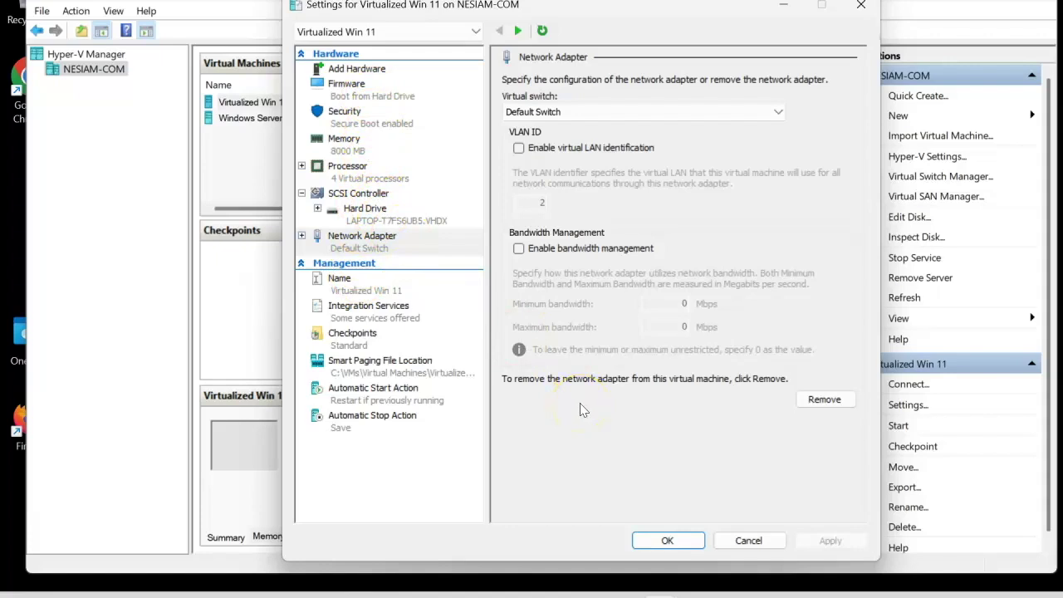
pyautogui.click(670, 541)
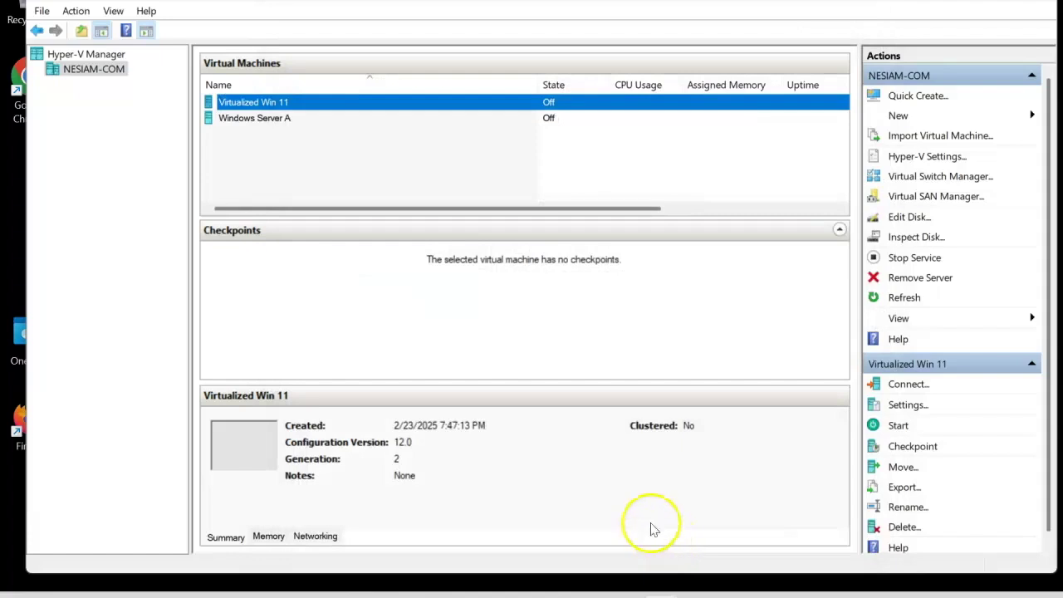
# Connect to the Virtualized Win 11 virtual machine, start it and sign in to its Windows desktop
pyautogui.rightClick(310, 102)
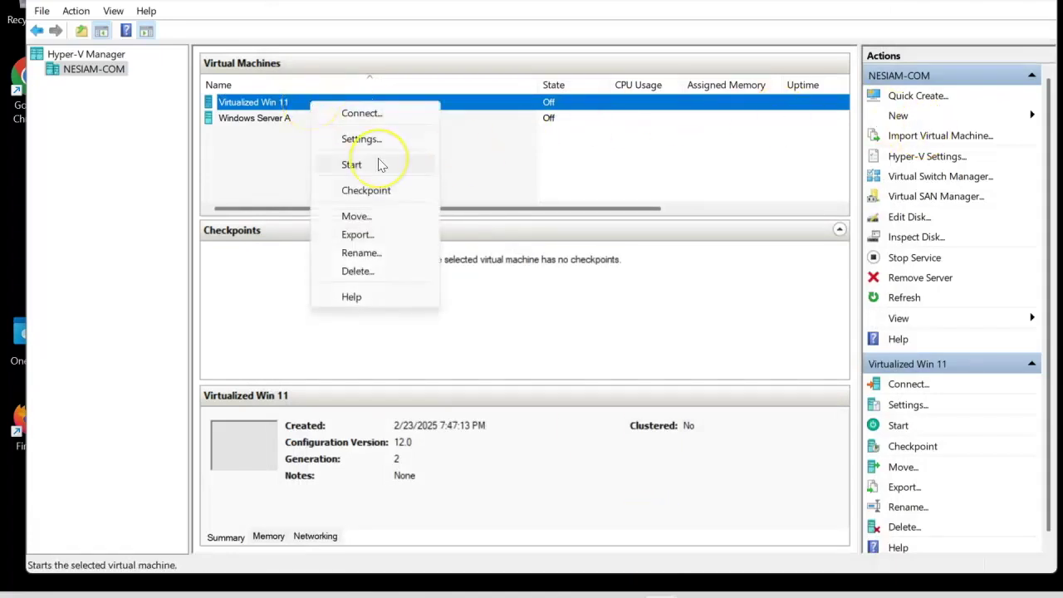
pyautogui.click(355, 114)
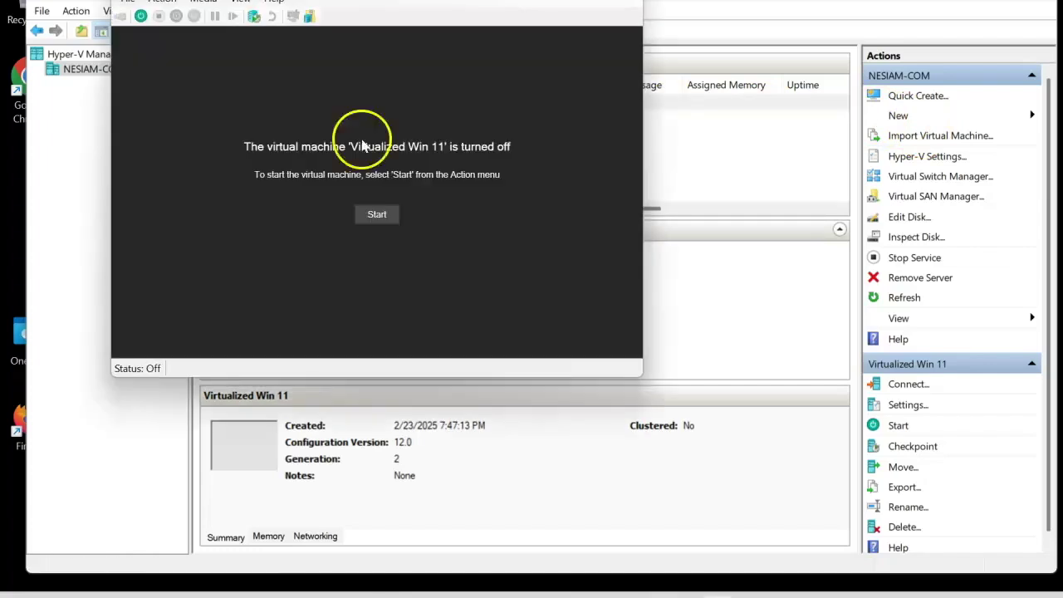
pyautogui.click(383, 215)
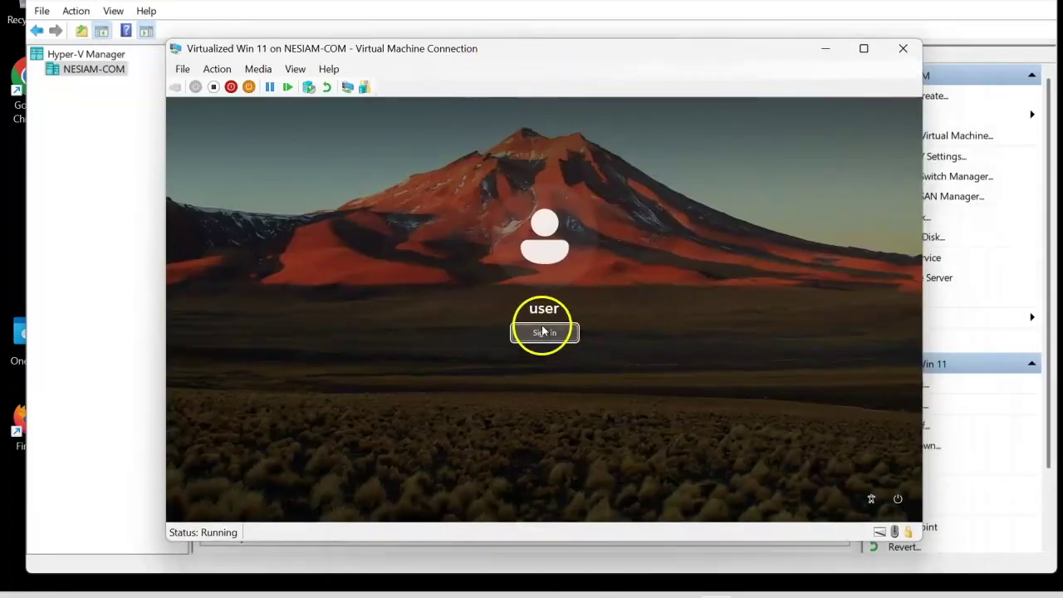
pyautogui.click(545, 333)
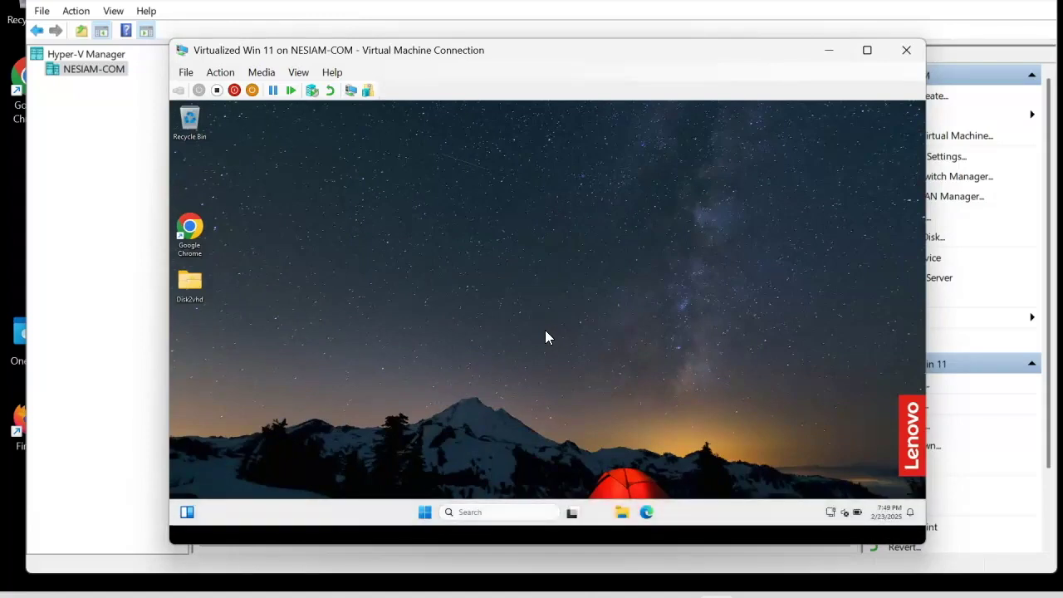
# Open the virtual machine's System About page and check the Windows edition in the Windows specifications
pyautogui.rightClick(423, 513)
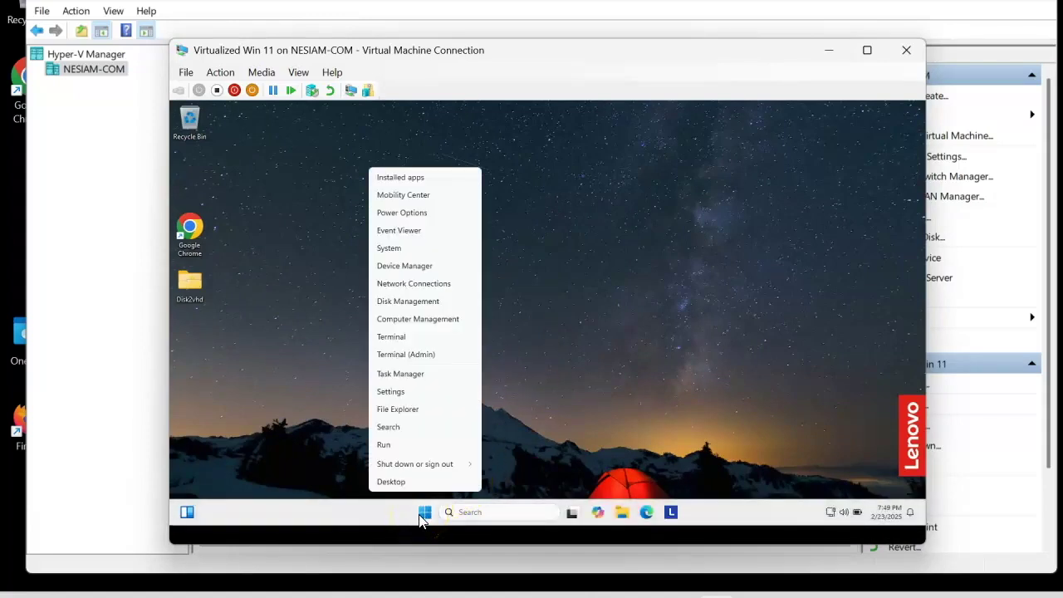
pyautogui.click(416, 249)
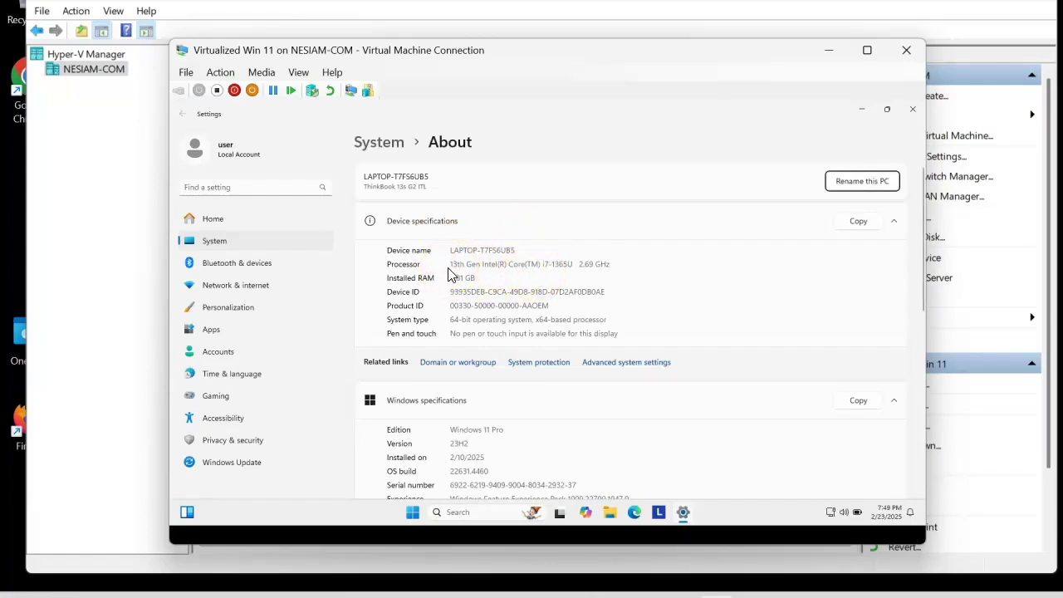
pyautogui.click(456, 433)
pyautogui.moveTo(456, 434); pyautogui.dragTo(509, 431)
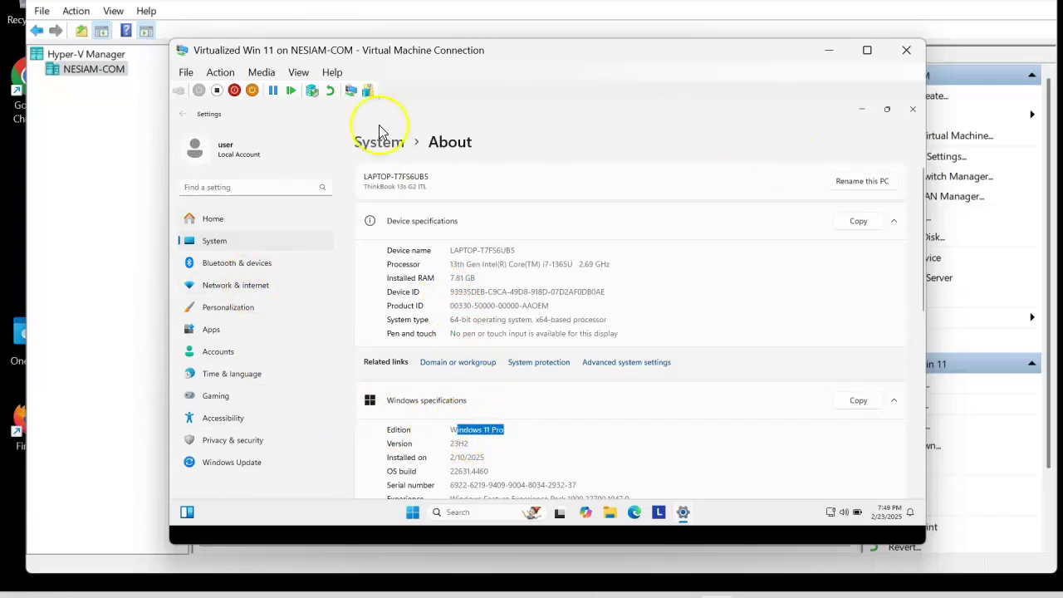
# Find the Activation settings with "activ", check the activation state and the product key change prompt without entering a key, and close Settings
pyautogui.click(213, 190)
pyautogui.write('activ')
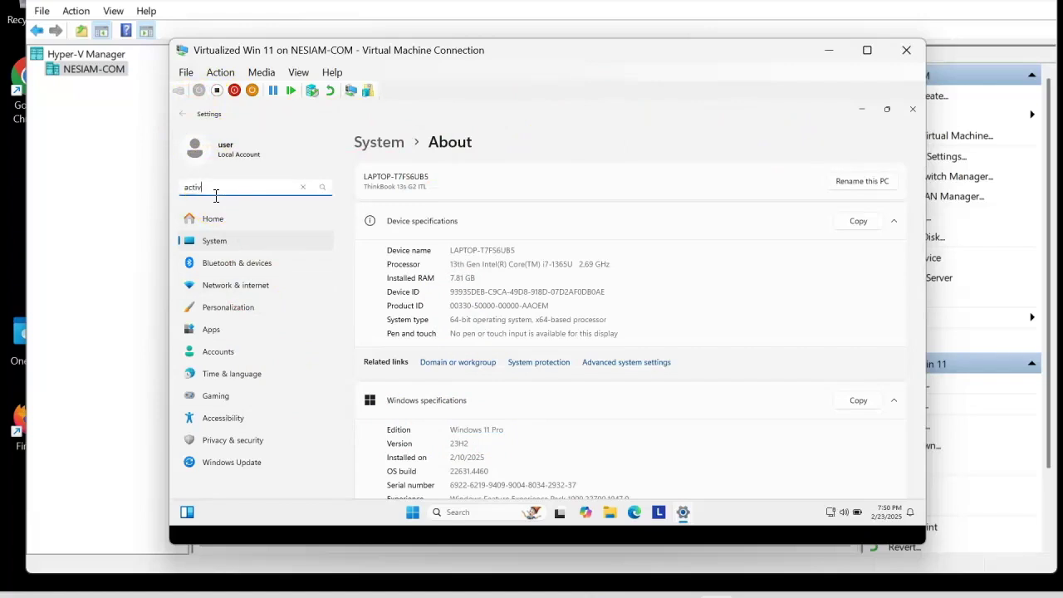
pyautogui.click(220, 207)
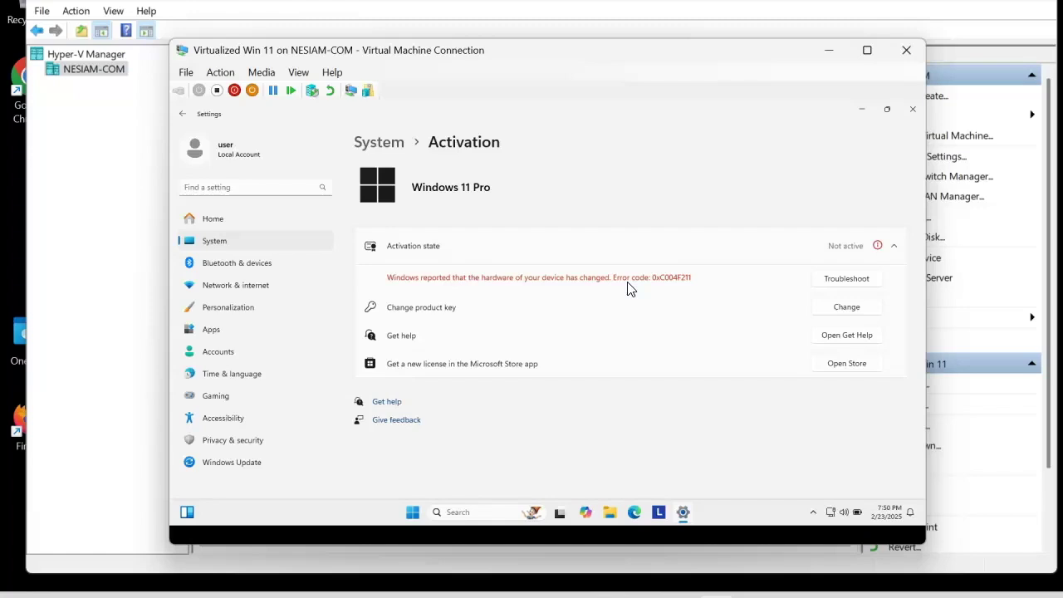
pyautogui.click(824, 314)
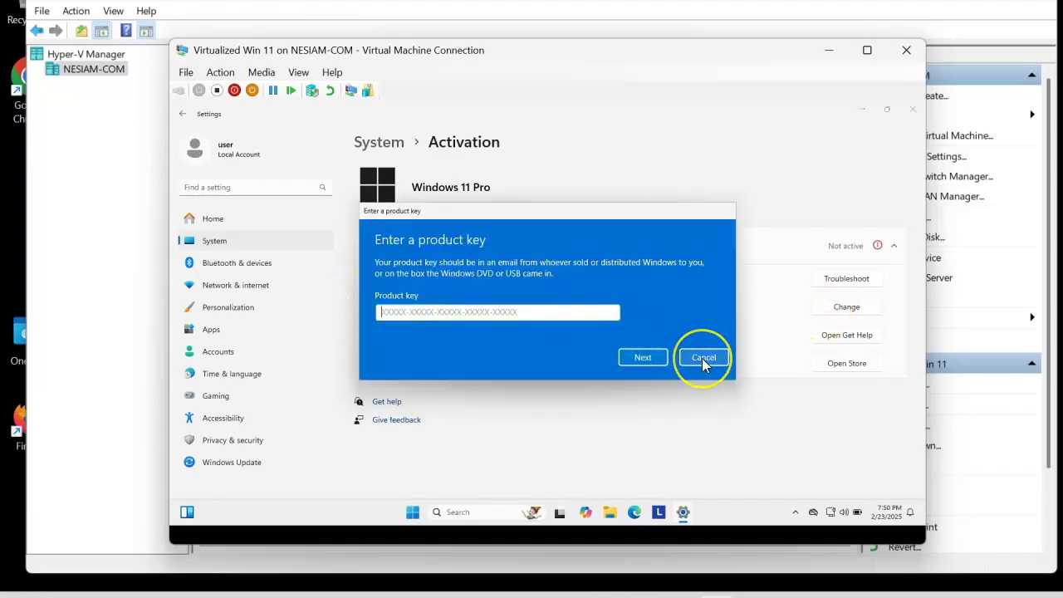
pyautogui.click(702, 357)
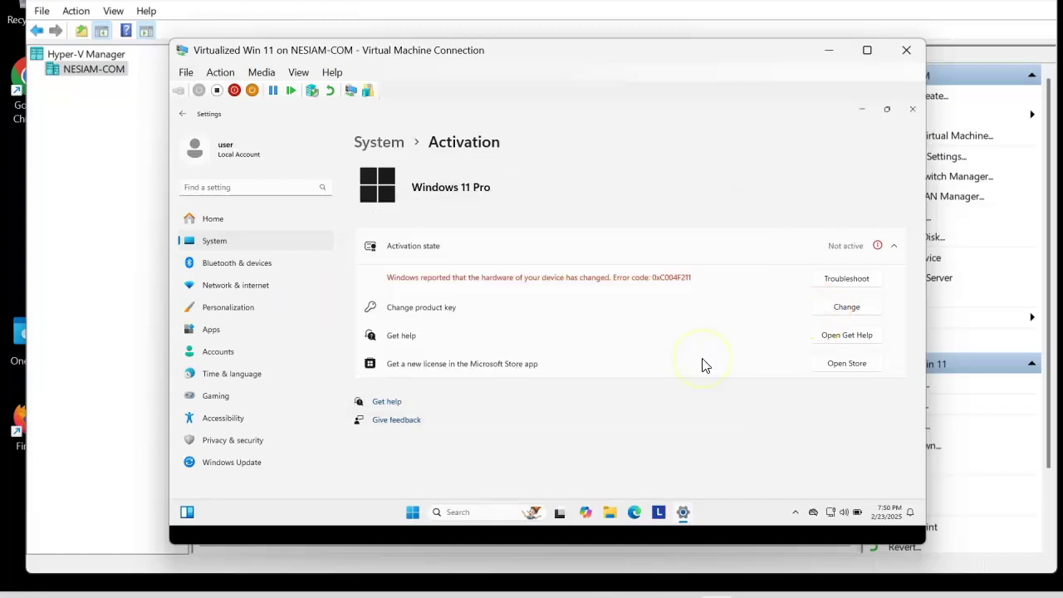
pyautogui.click(913, 112)
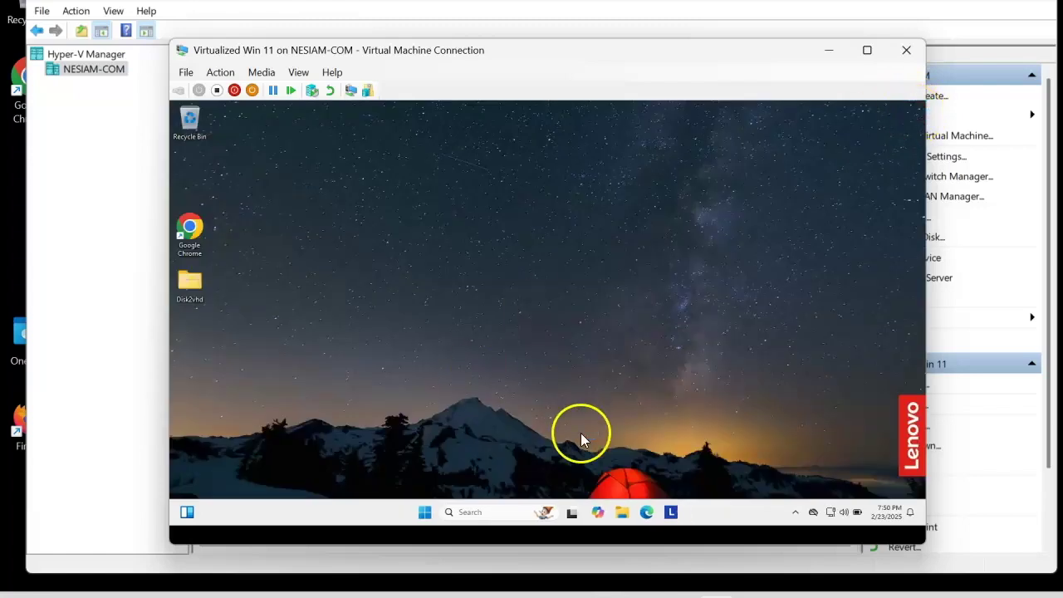
# Launch Command Prompt as administrator inside the virtual machine, approve the elevation and maximize the virtual machine's connection window
pyautogui.click(424, 513)
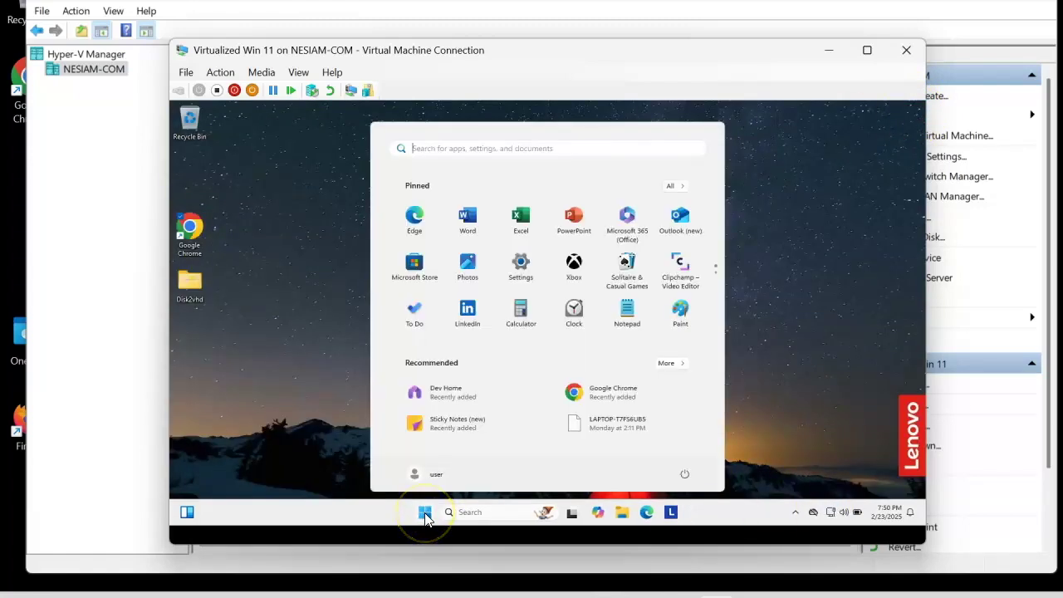
pyautogui.write('cmd')
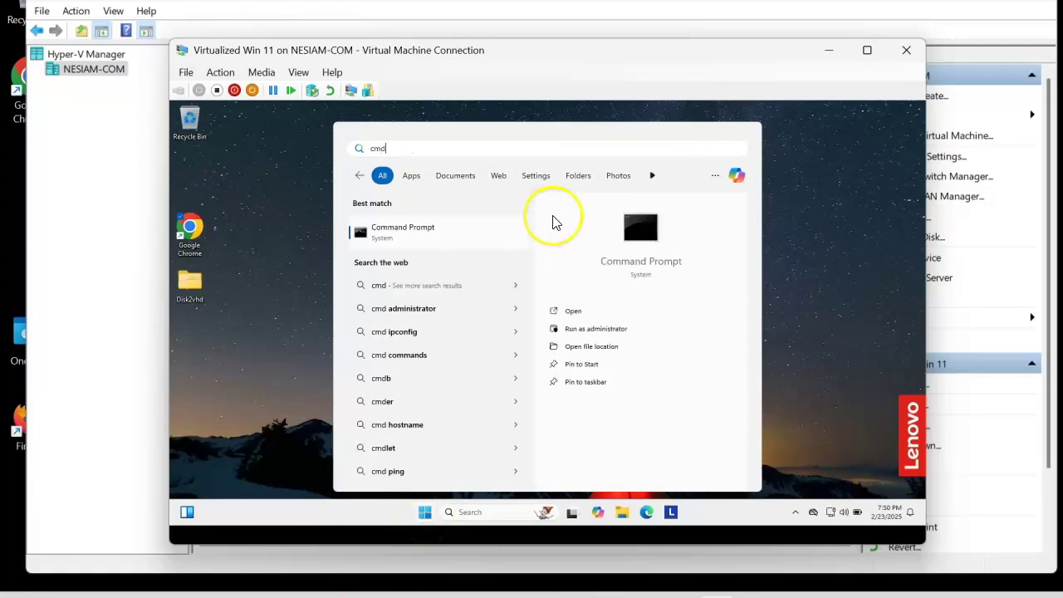
pyautogui.click(622, 329)
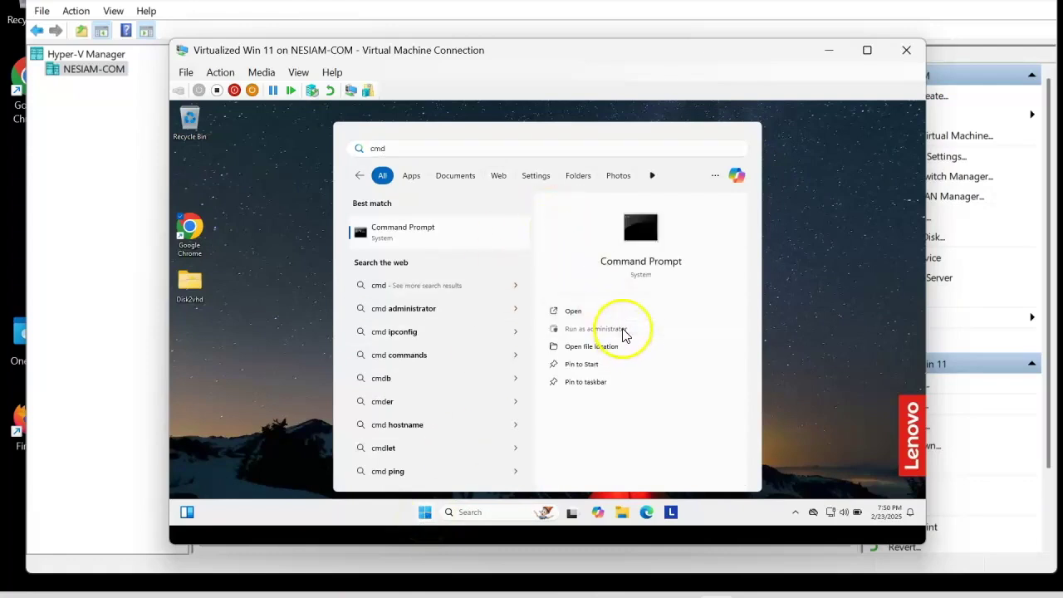
pyautogui.click(491, 395)
pyautogui.click(867, 50)
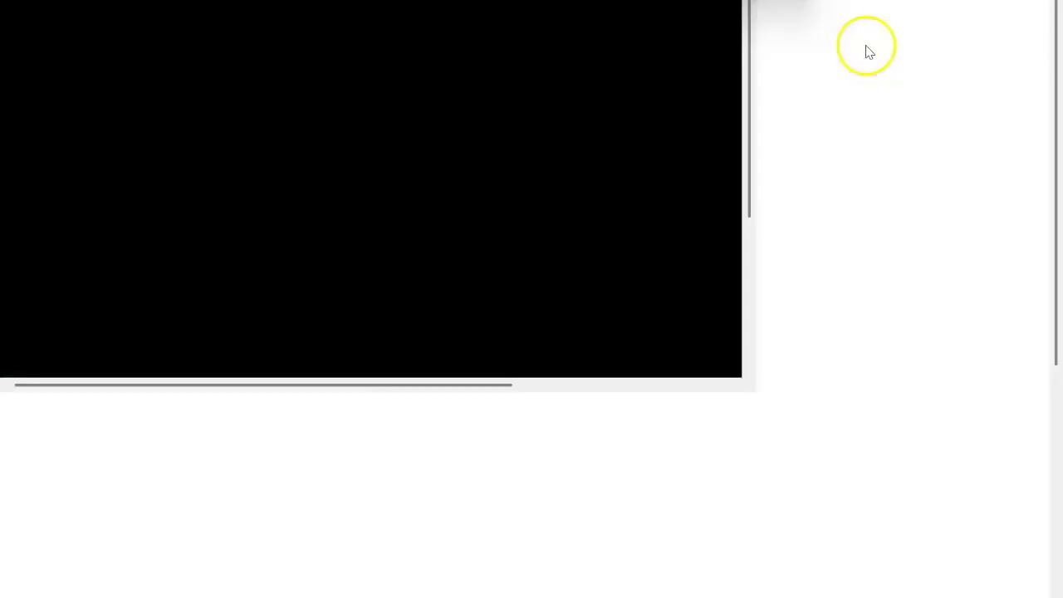
# Run sfc /scannow to check the virtual machine's system files, and exit Command Prompt once the scan completes
pyautogui.write('sfc /scannow')
pyautogui.press('Return')
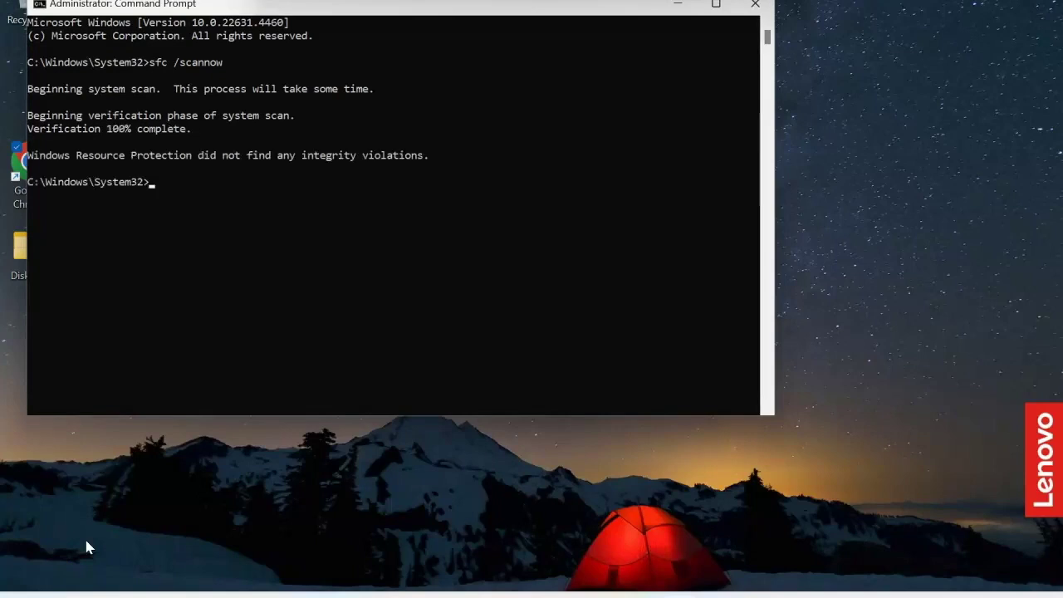
pyautogui.click(389, 275)
pyautogui.write('exit')
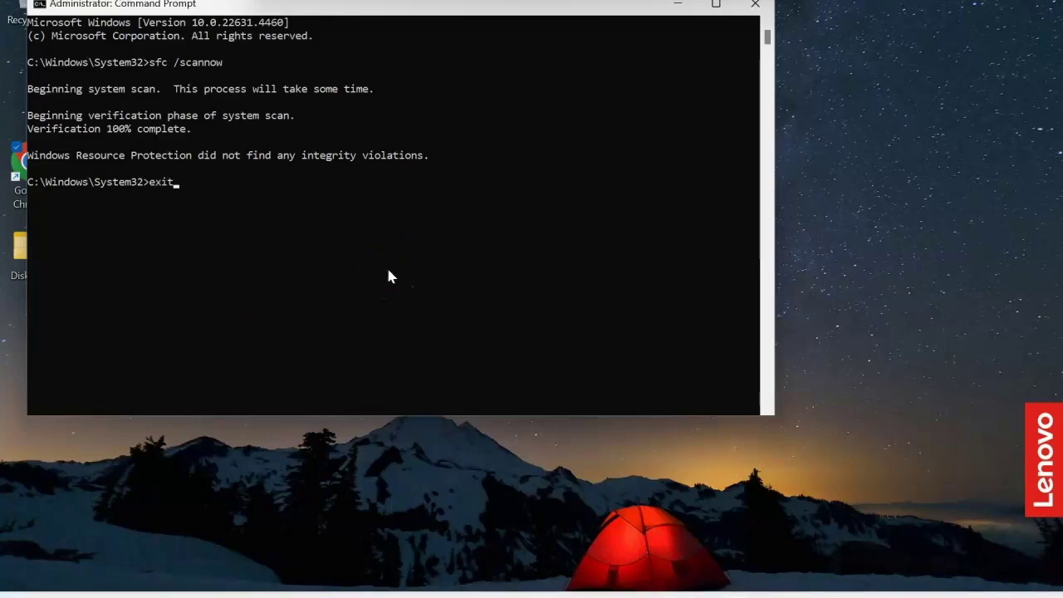
pyautogui.press('Return')
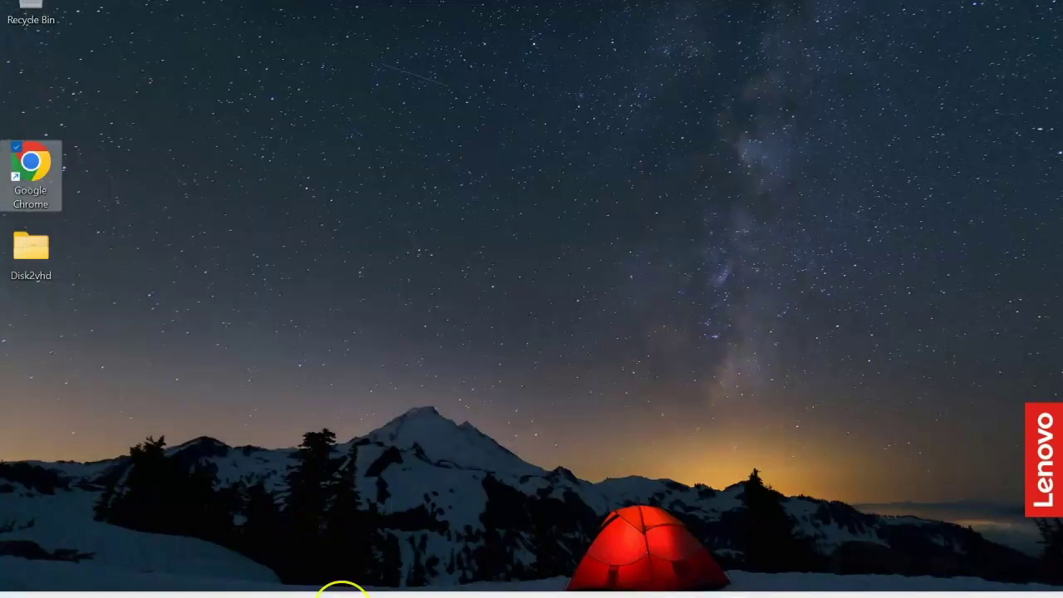
# Open Device Manager and Disk Management in the virtual machine to inspect its devices and the partitions of Disk 0
pyautogui.rightClick(341, 589)
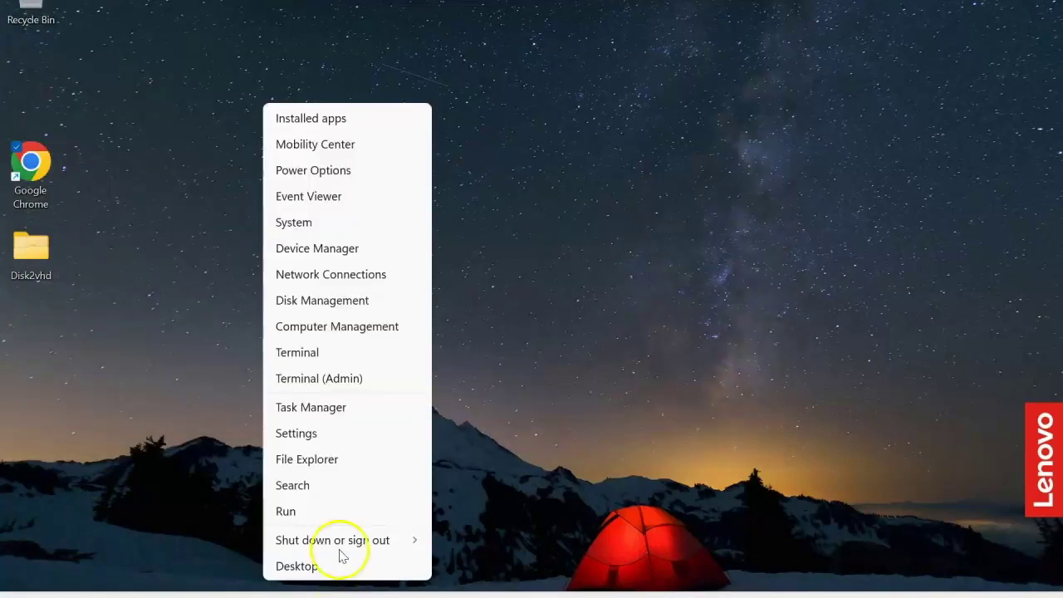
pyautogui.click(324, 248)
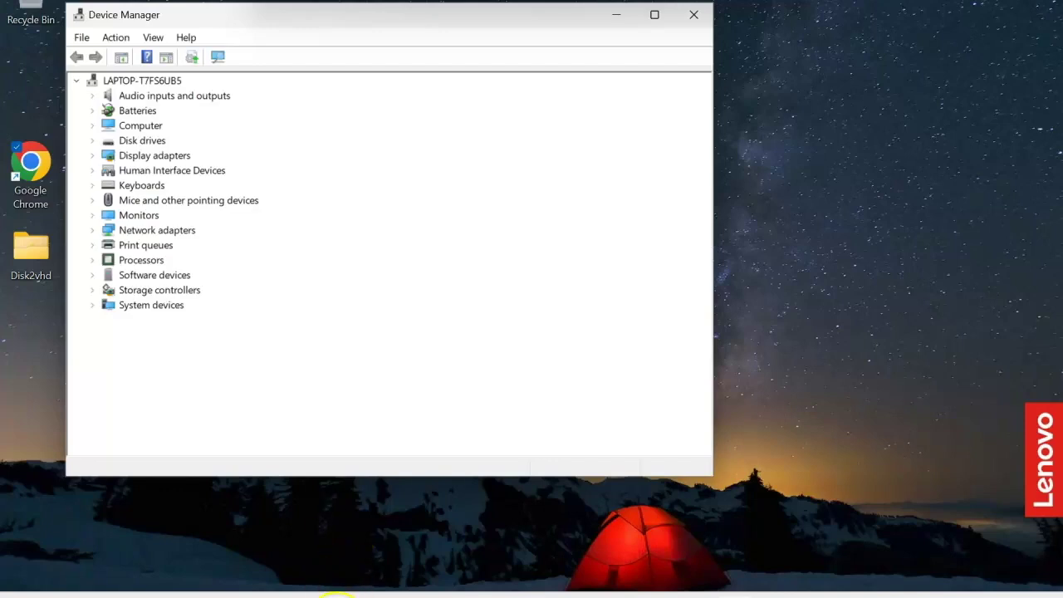
pyautogui.rightClick(341, 591)
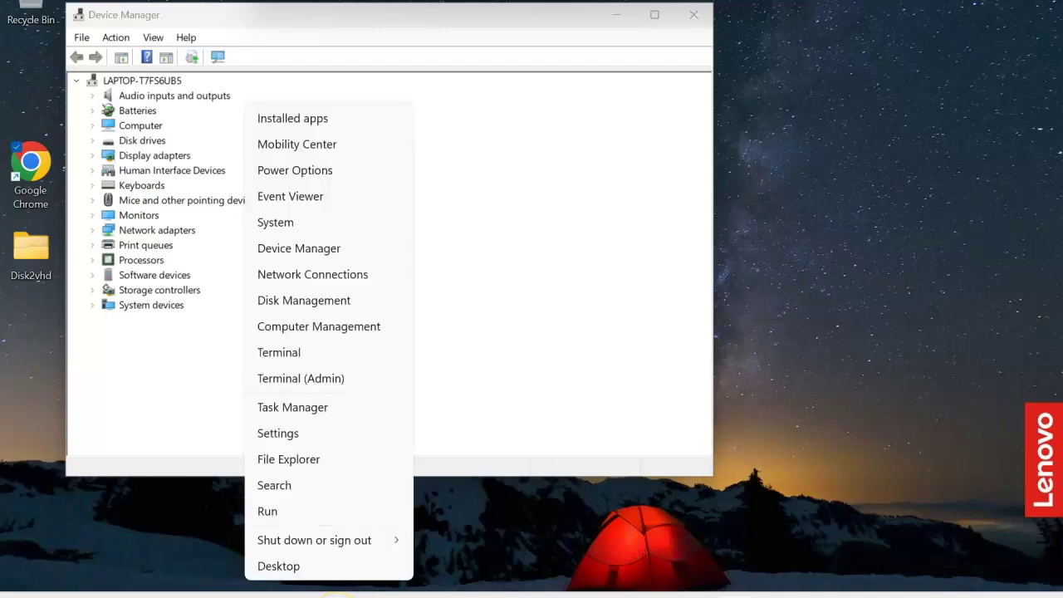
pyautogui.click(339, 307)
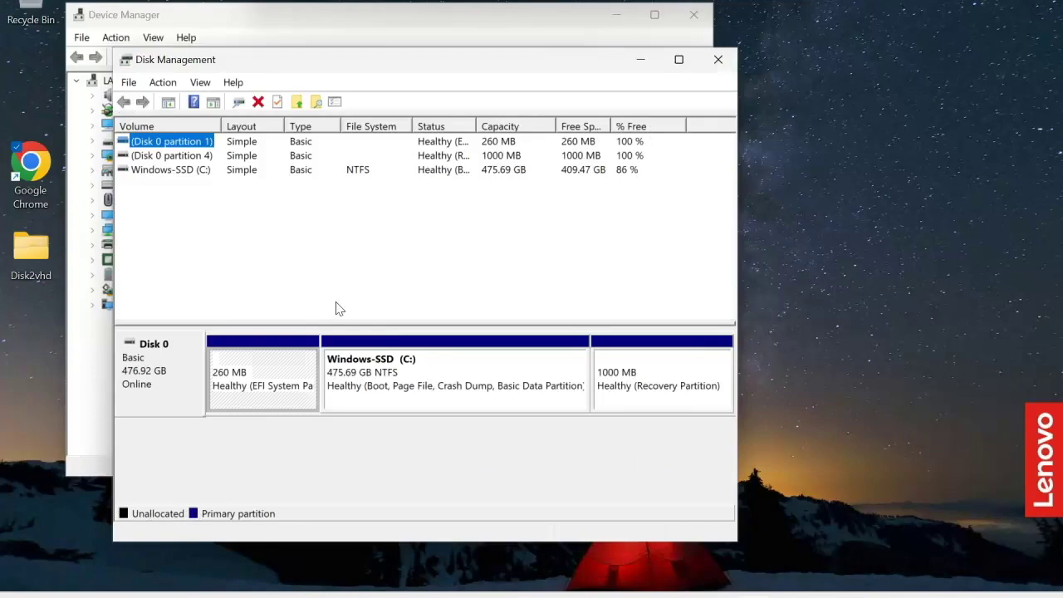
# View the virtual machine's drives under This PC in File Explorer, and close that window
pyautogui.click(389, 359)
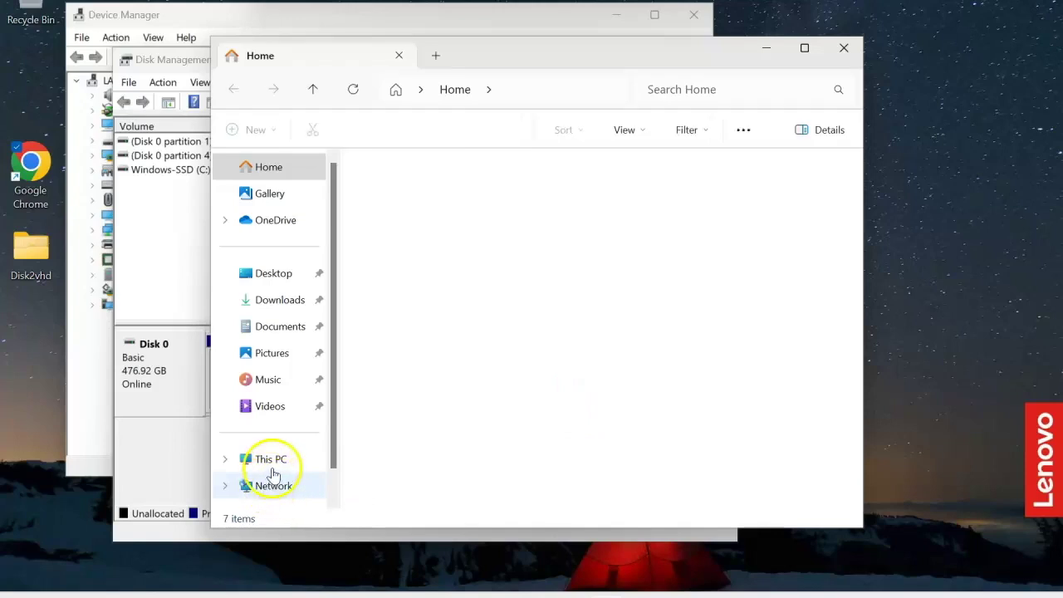
pyautogui.click(277, 470)
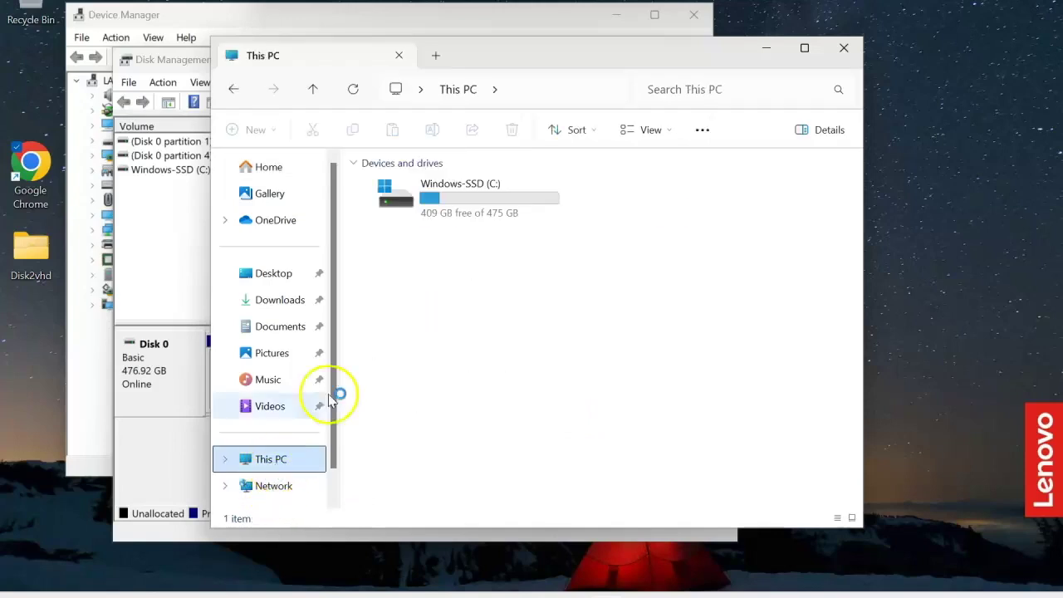
pyautogui.click(847, 50)
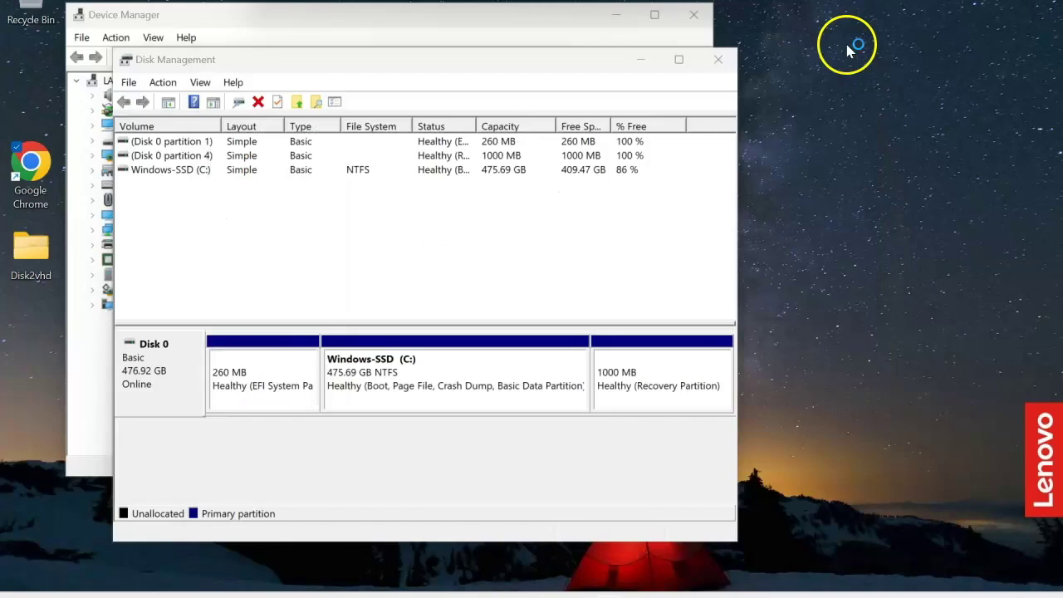